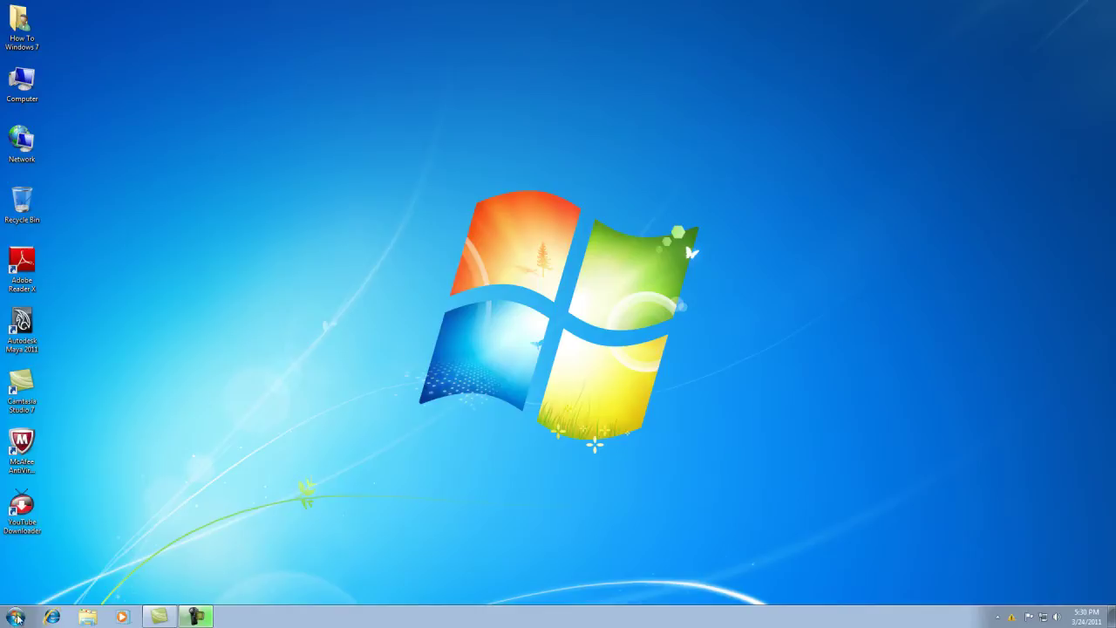
- Open the Control Panel's page for adding or removing user accounts
{"action": "left_click", "coordinate": [17, 616]}
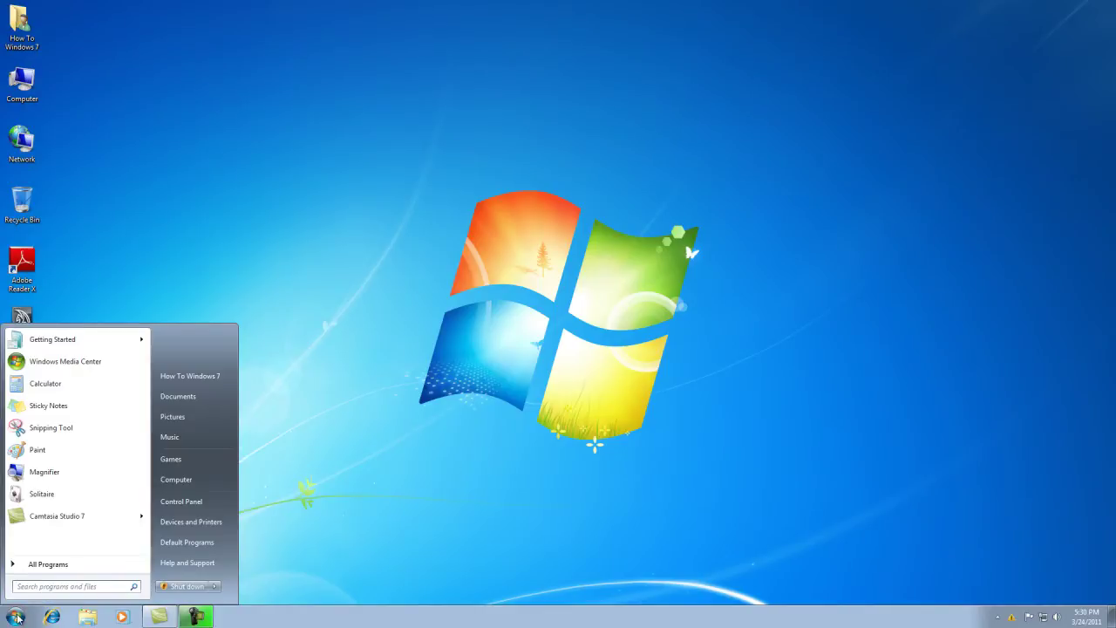
{"action": "left_click", "coordinate": [183, 502]}
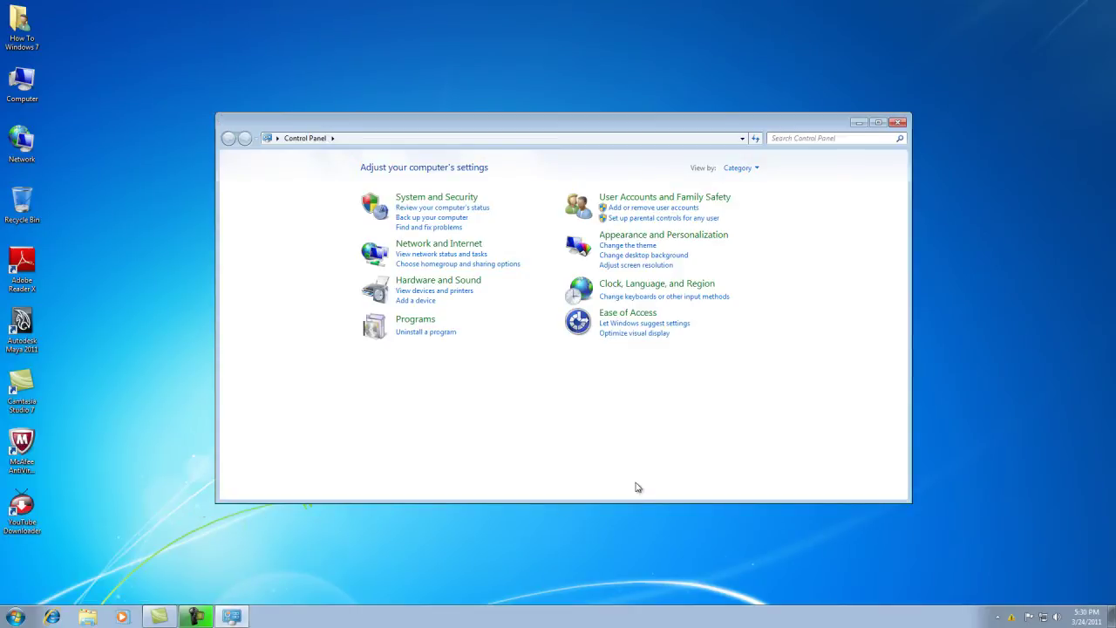
{"action": "left_click", "coordinate": [756, 168]}
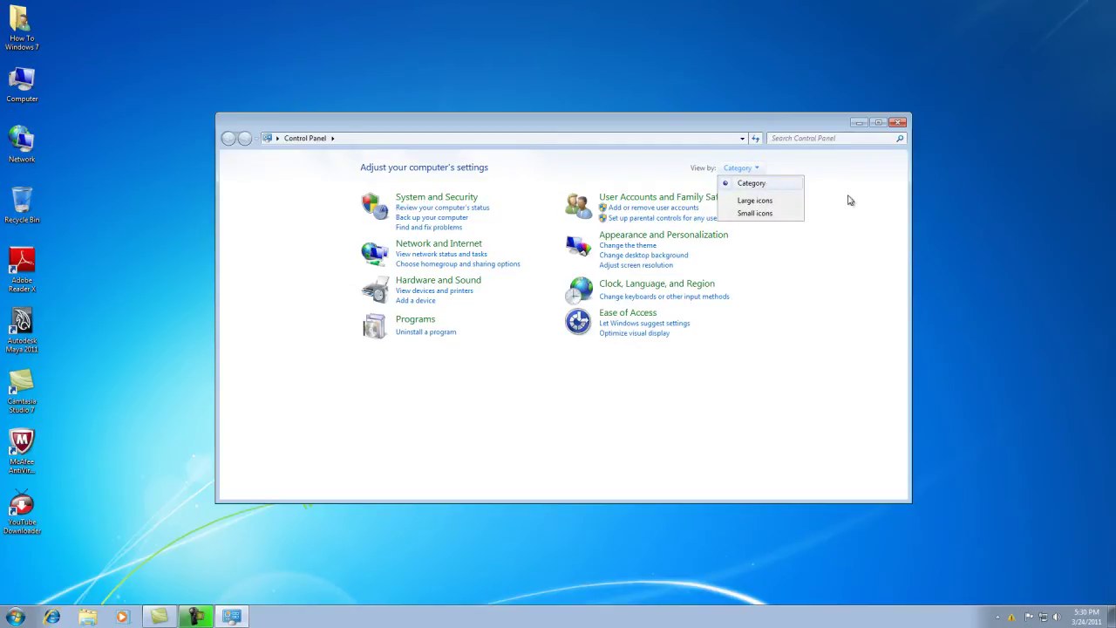
{"action": "left_click", "coordinate": [864, 249]}
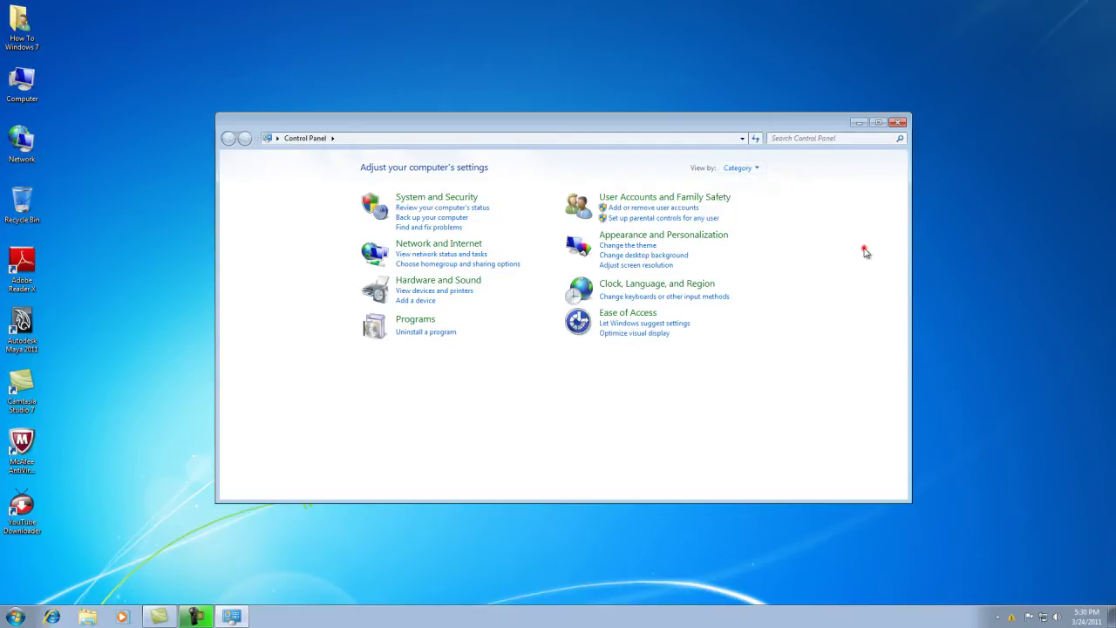
{"action": "left_click", "coordinate": [649, 210]}
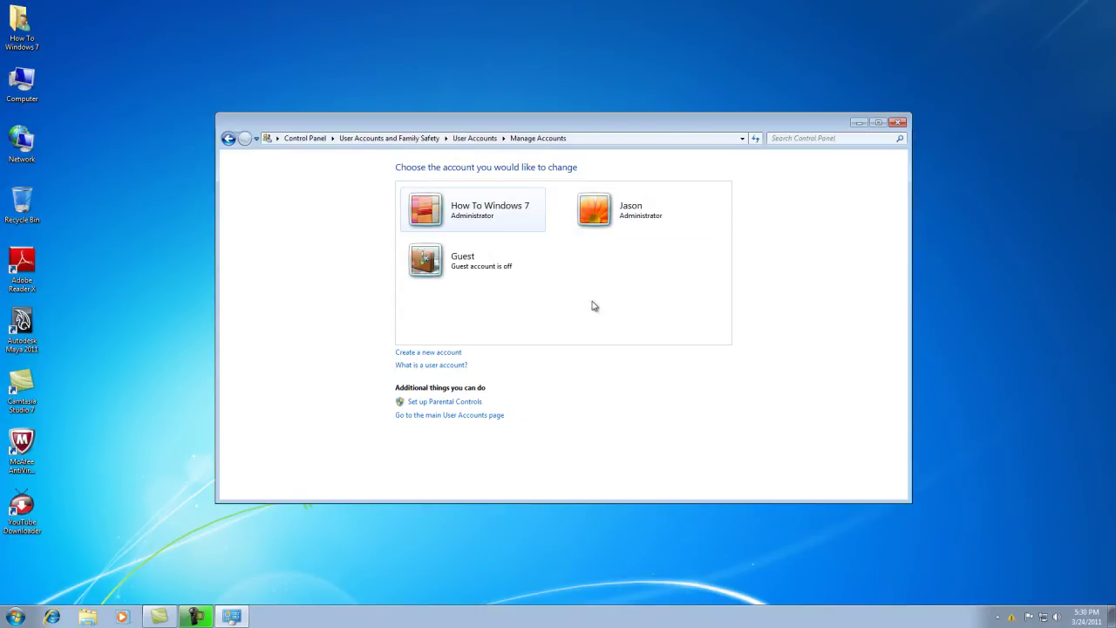
- Create a standard user account named Access Control and open the Parental Controls setup
{"action": "left_click", "coordinate": [437, 353]}
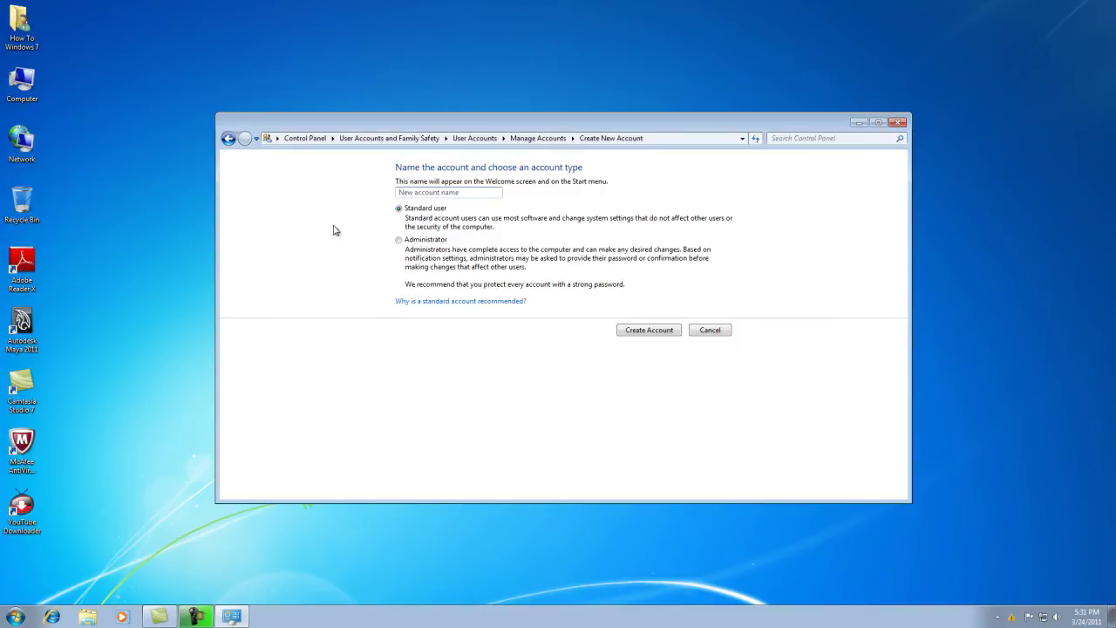
{"action": "left_click", "coordinate": [413, 210]}
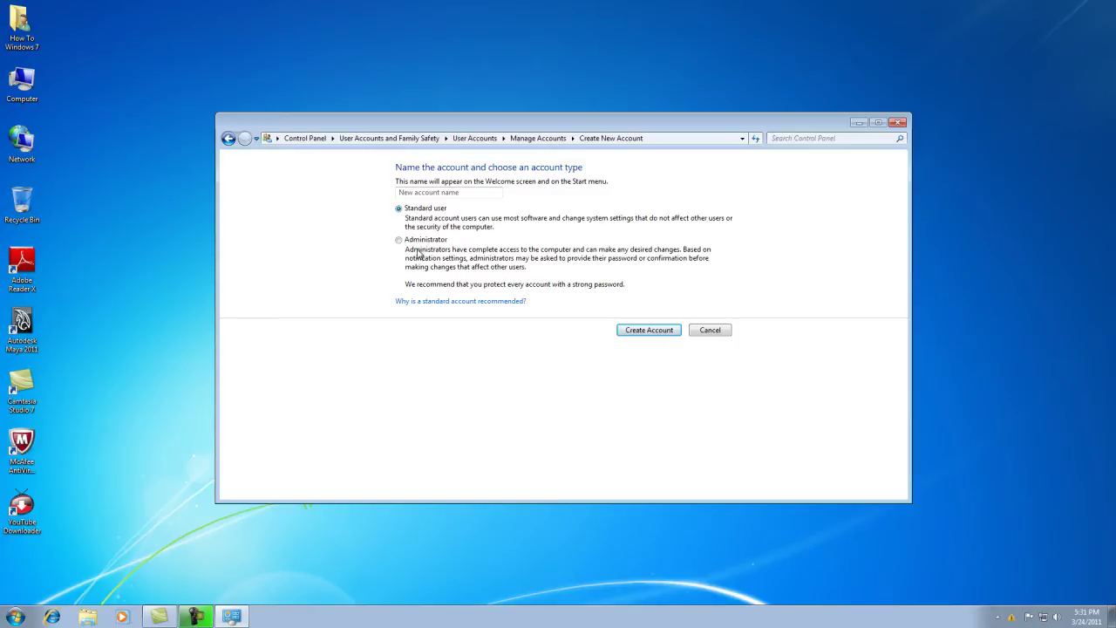
{"action": "left_click", "coordinate": [418, 194]}
{"action": "type", "text": "Access "}
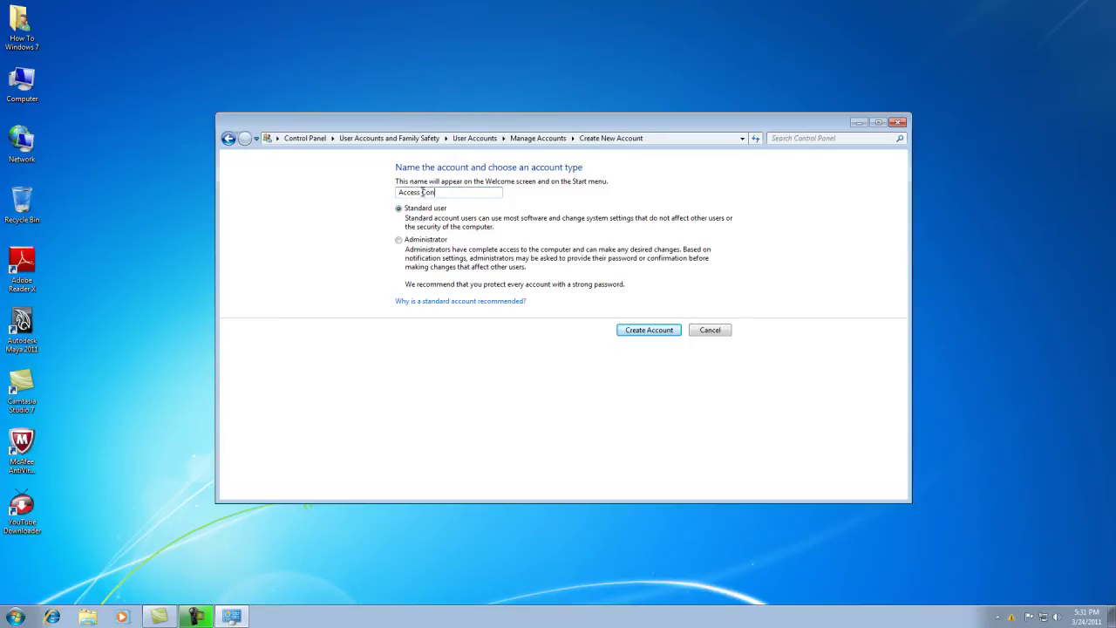
{"action": "type", "text": "Control"}
{"action": "left_click", "coordinate": [656, 336]}
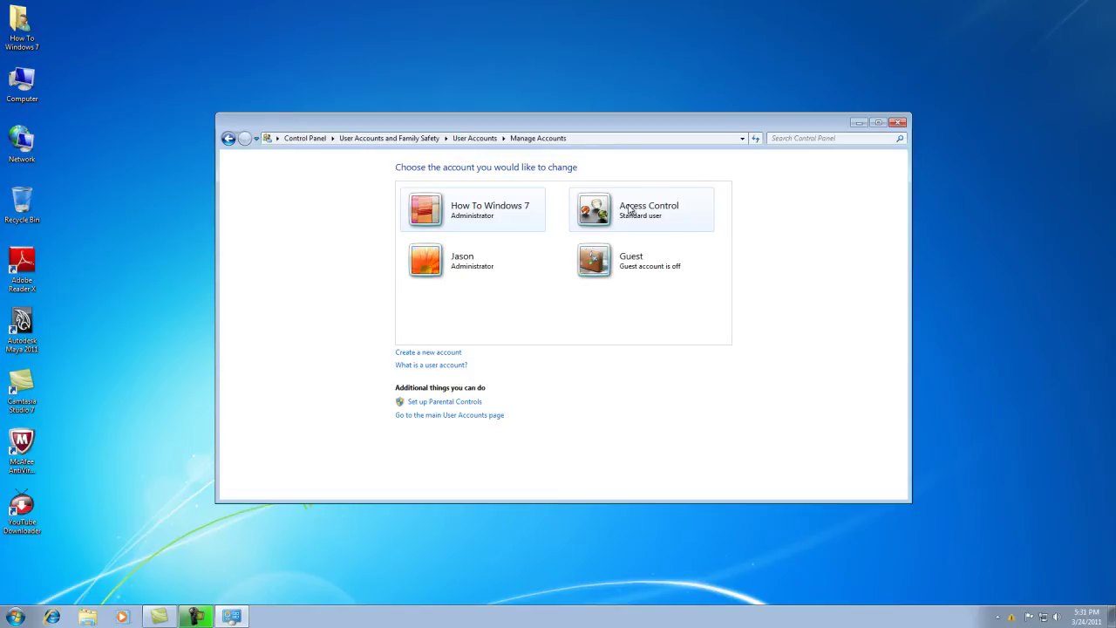
{"action": "left_click", "coordinate": [452, 402]}
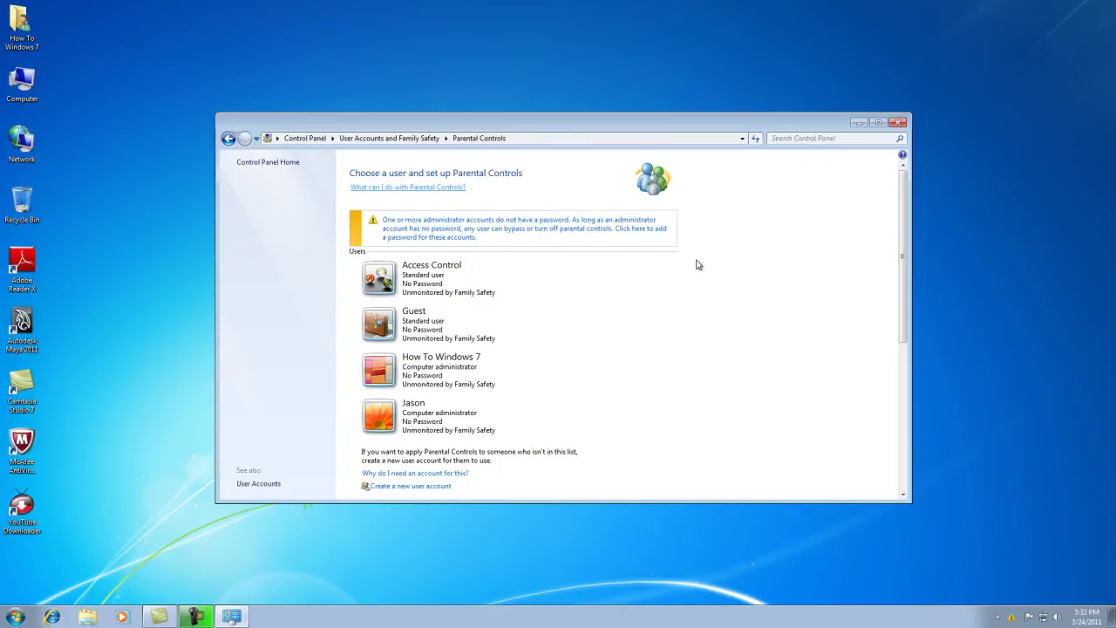
{"action": "left_click", "coordinate": [379, 276]}
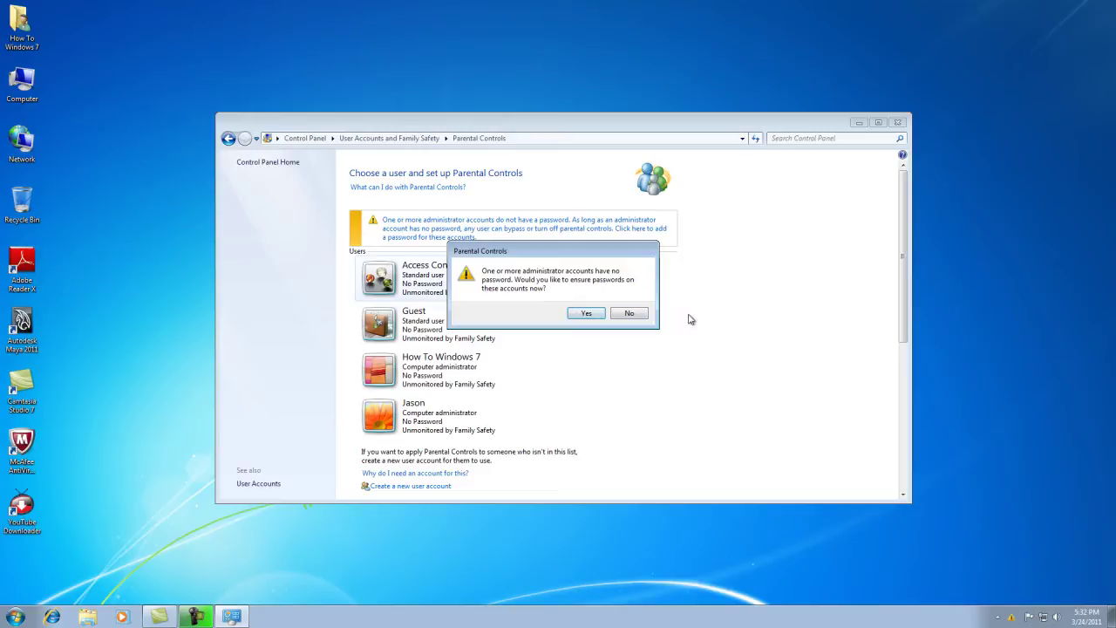
{"action": "left_click", "coordinate": [638, 319]}
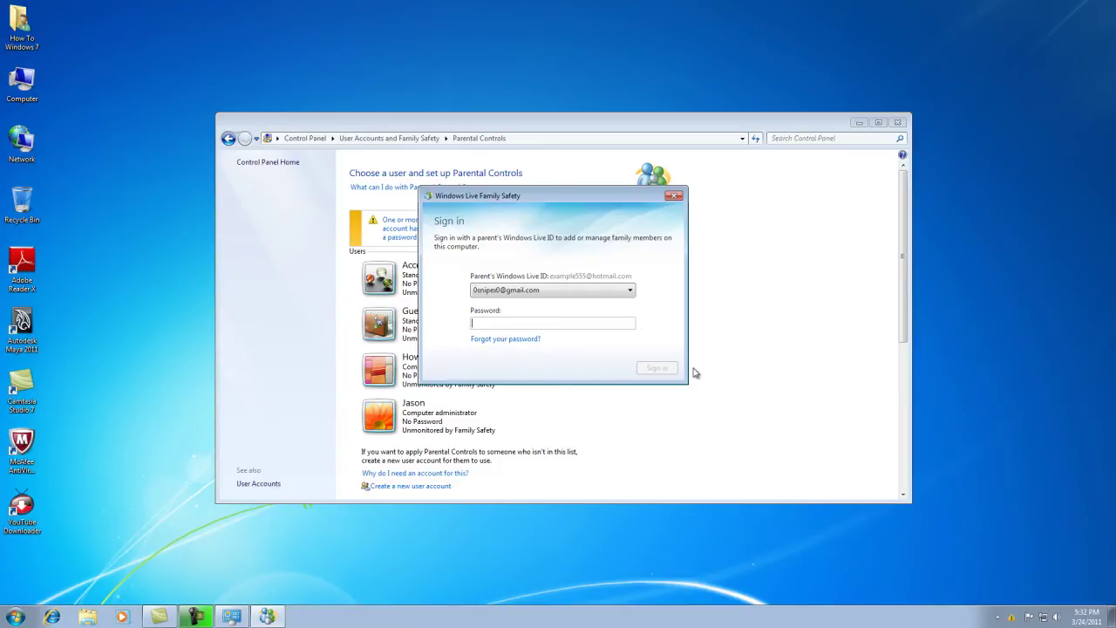
{"action": "left_click", "coordinate": [674, 195]}
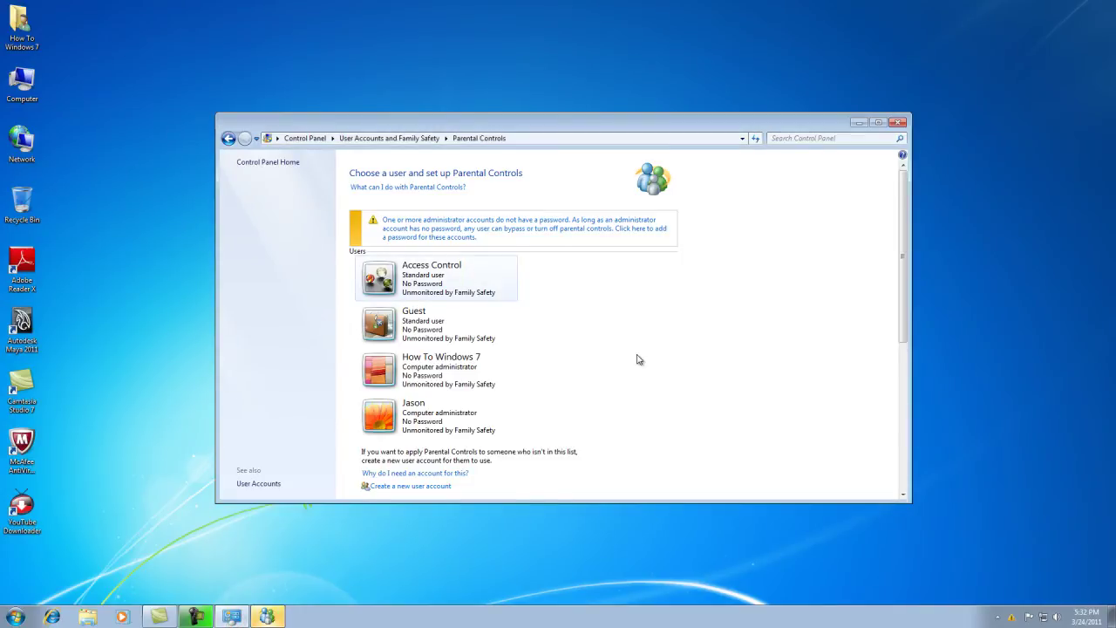
- Set the provider for additional parental controls to (None)
{"action": "scroll", "coordinate": [637, 359], "scroll_direction": "down", "scroll_amount": 5}
{"action": "scroll", "coordinate": [631, 373], "scroll_direction": "down", "scroll_amount": 1}
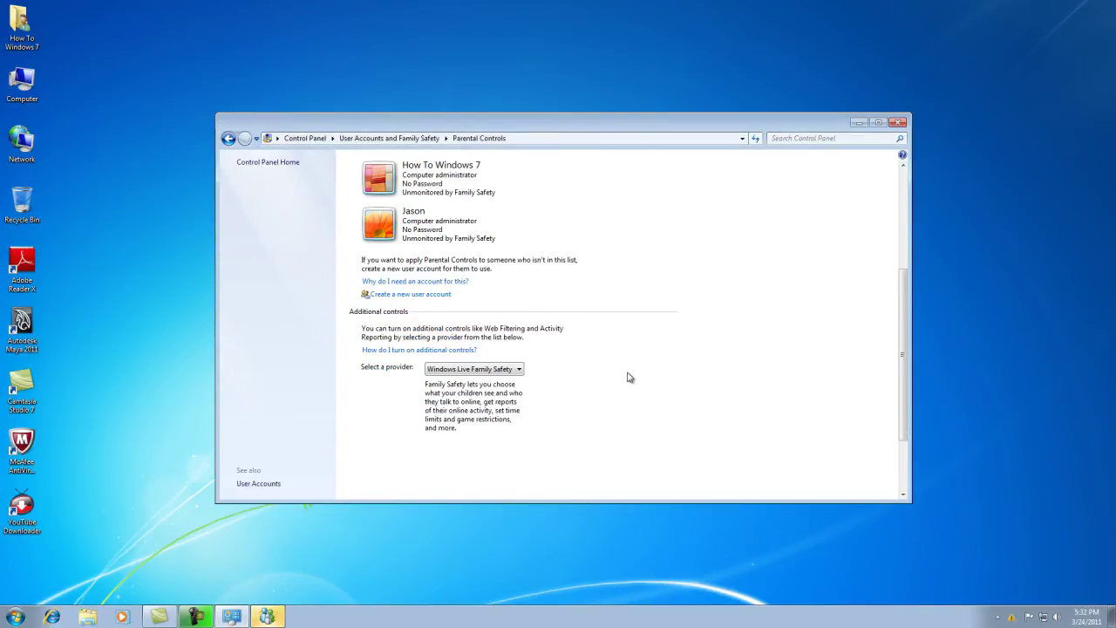
{"action": "scroll", "coordinate": [608, 361], "scroll_direction": "down", "scroll_amount": 1}
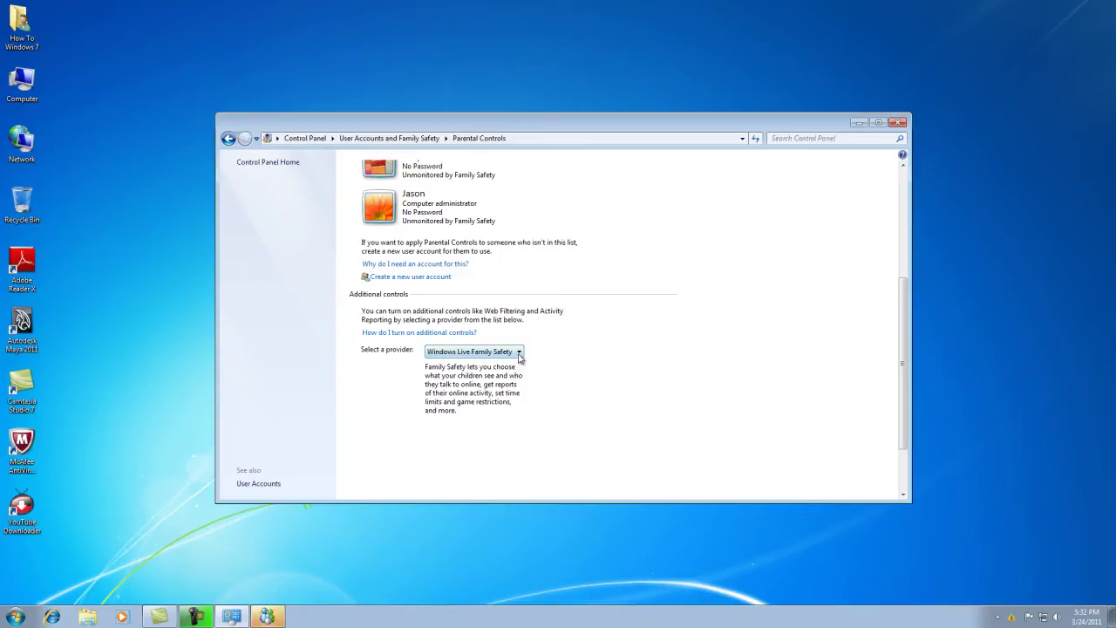
{"action": "left_click", "coordinate": [519, 353]}
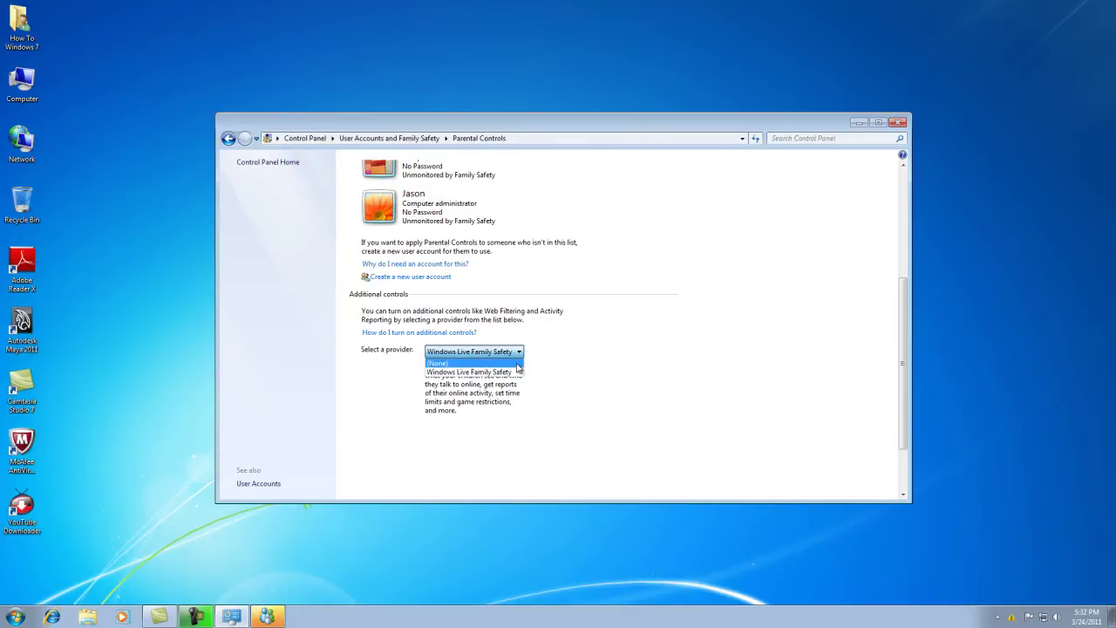
{"action": "left_click", "coordinate": [516, 363]}
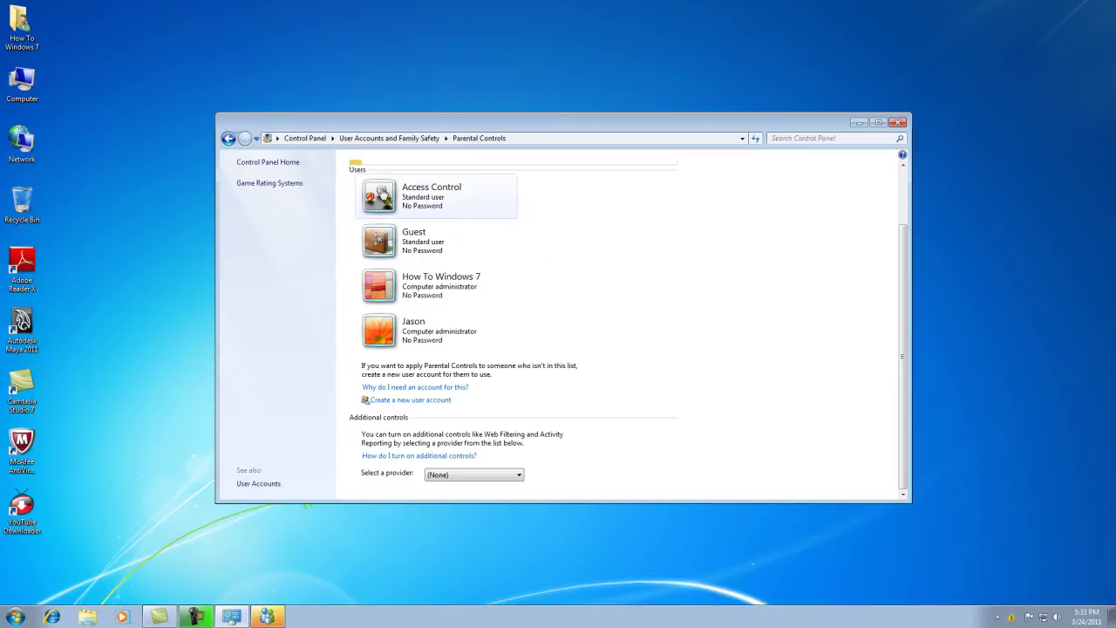
{"action": "left_click", "coordinate": [379, 197]}
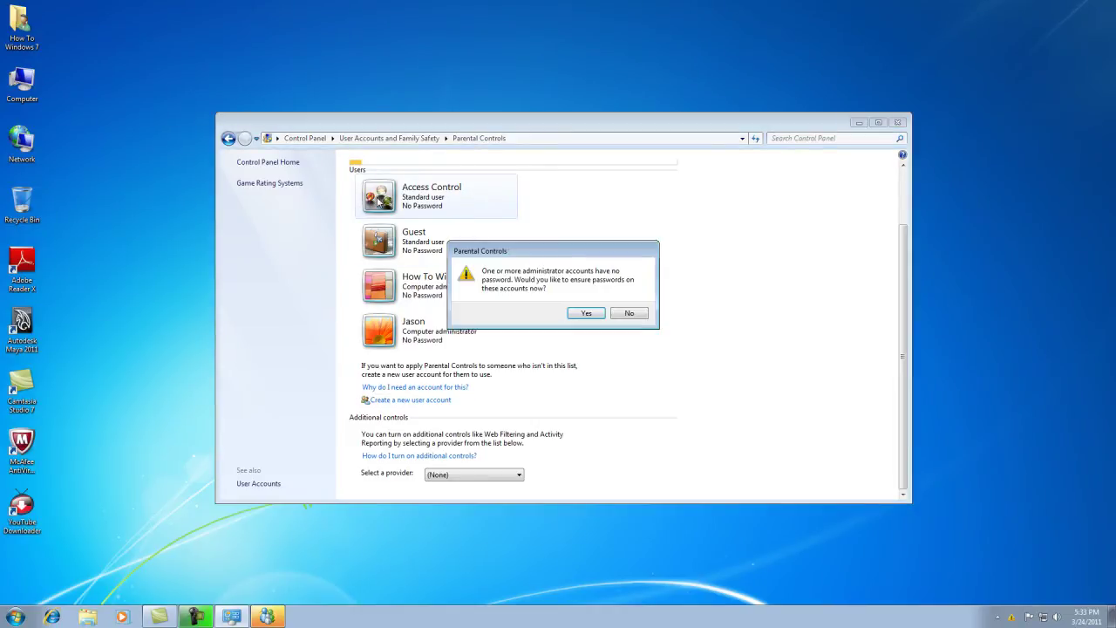
{"action": "left_click", "coordinate": [631, 317]}
{"action": "left_click", "coordinate": [579, 319]}
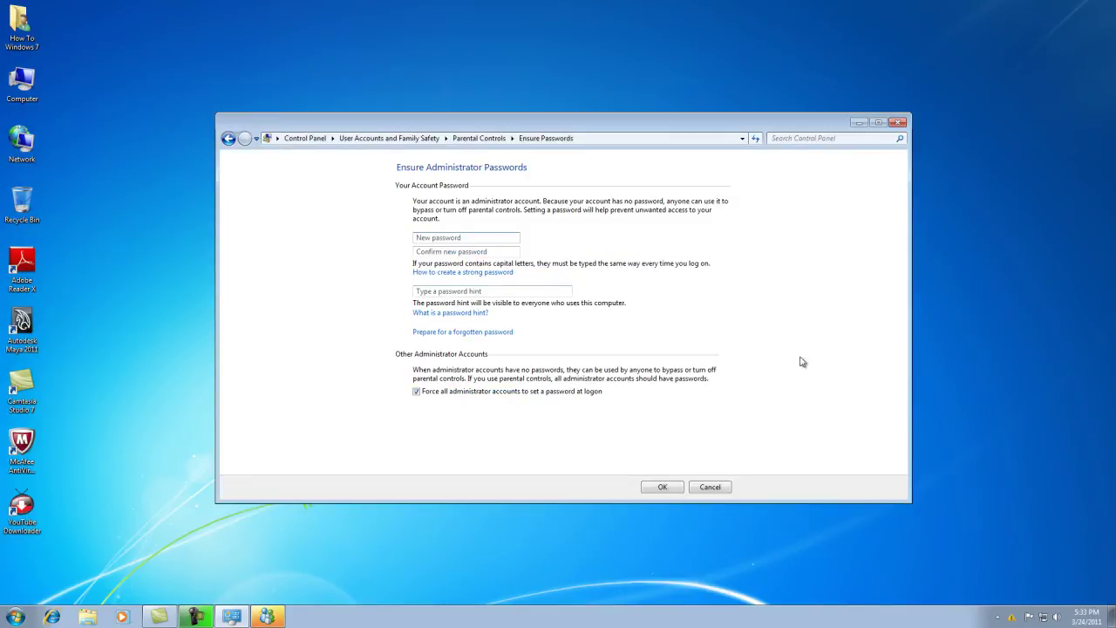
{"action": "left_click", "coordinate": [476, 236]}
{"action": "left_click", "coordinate": [506, 251]}
{"action": "left_click", "coordinate": [529, 289]}
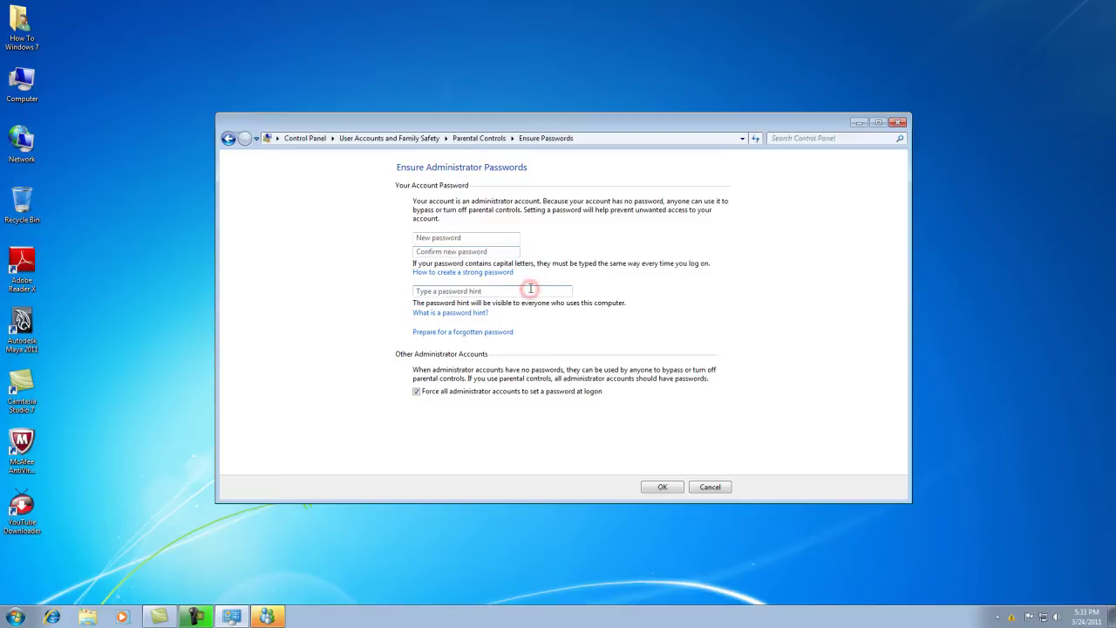
{"action": "left_click", "coordinate": [717, 488]}
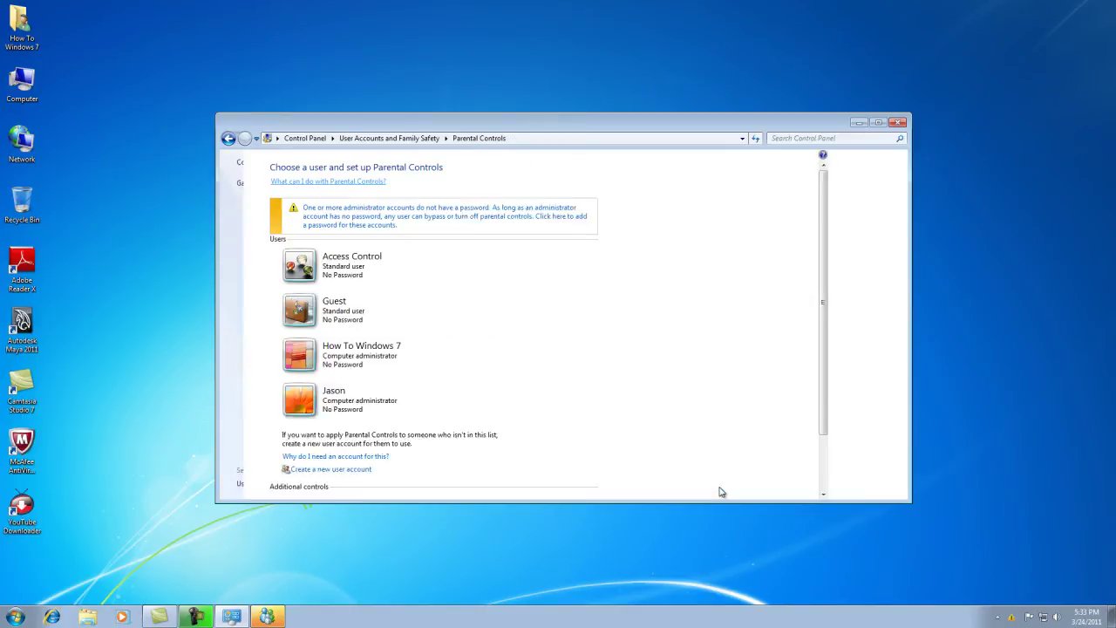
- Open the Access Control account's parental controls, declining to ensure administrator passwords, and turn them on to enforce current settings
{"action": "left_click", "coordinate": [377, 263]}
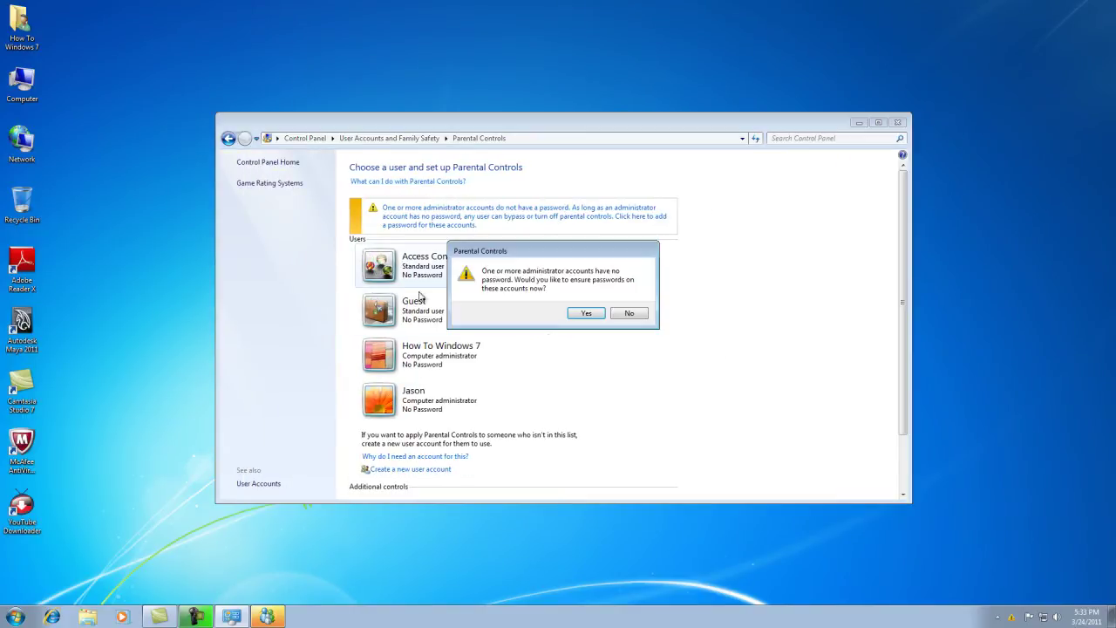
{"action": "left_click", "coordinate": [629, 314]}
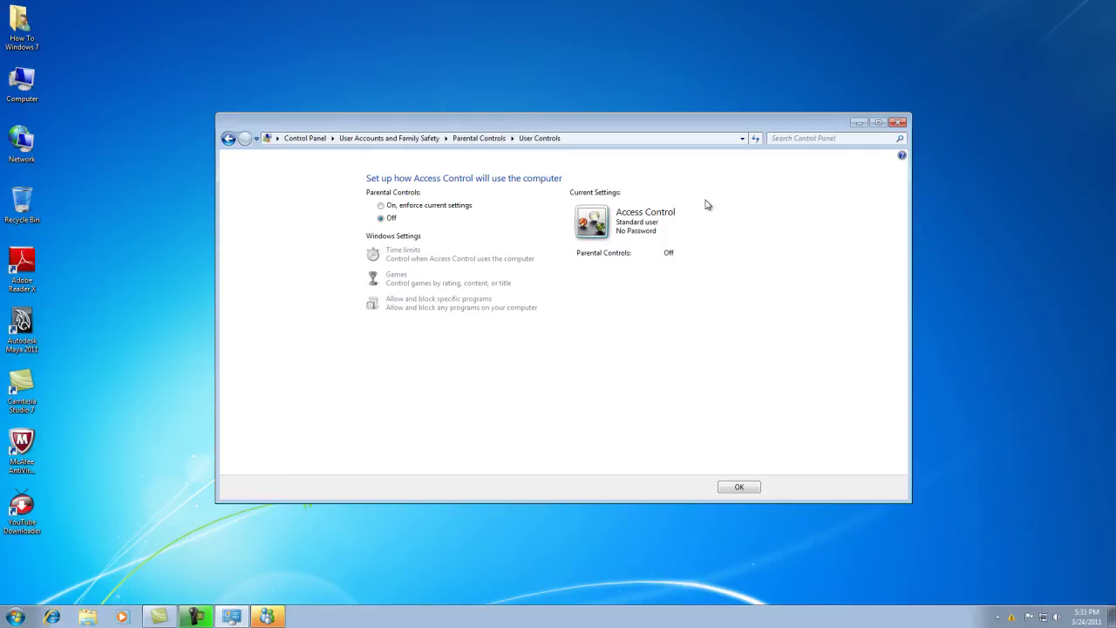
{"action": "left_click", "coordinate": [377, 357]}
{"action": "left_click", "coordinate": [381, 207]}
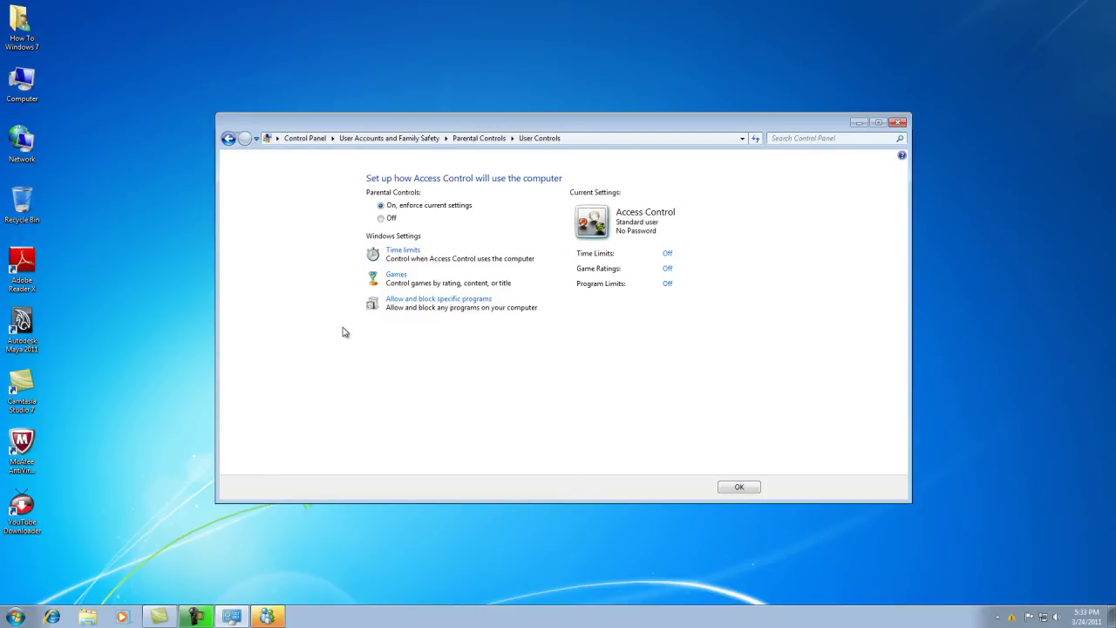
- Set time limits for Access Control, blocking Sunday from midnight to 3 PM and 6 PM to midnight, plus a block of hours on Monday to Thursday
{"action": "left_click", "coordinate": [404, 251]}
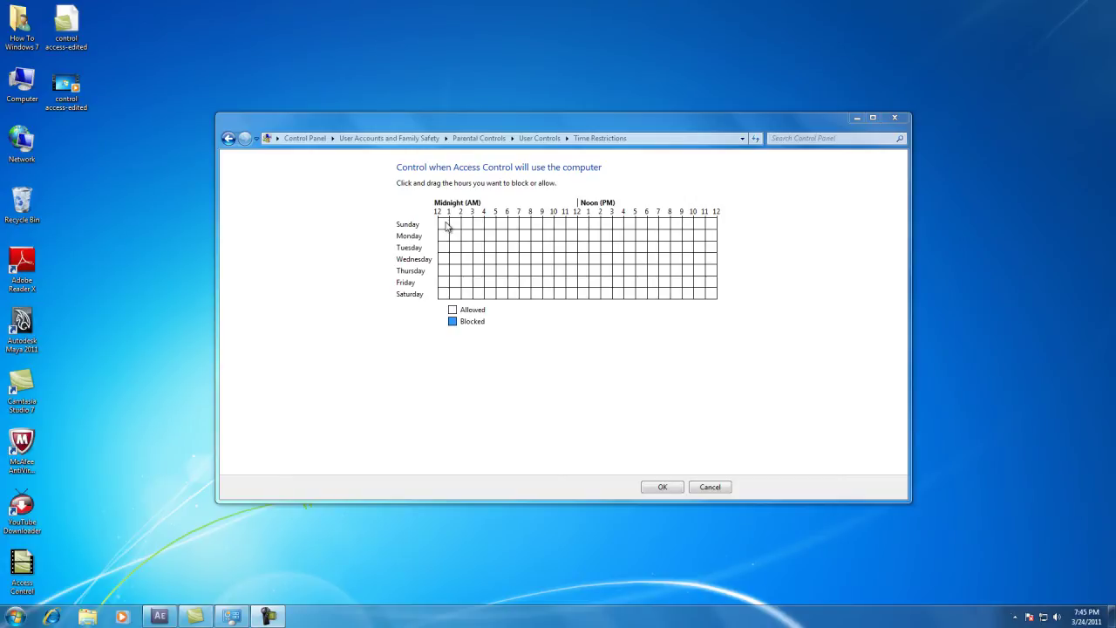
{"action": "left_click", "coordinate": [444, 224]}
{"action": "left_click_drag", "start_coordinate": [445, 225], "coordinate": [714, 226]}
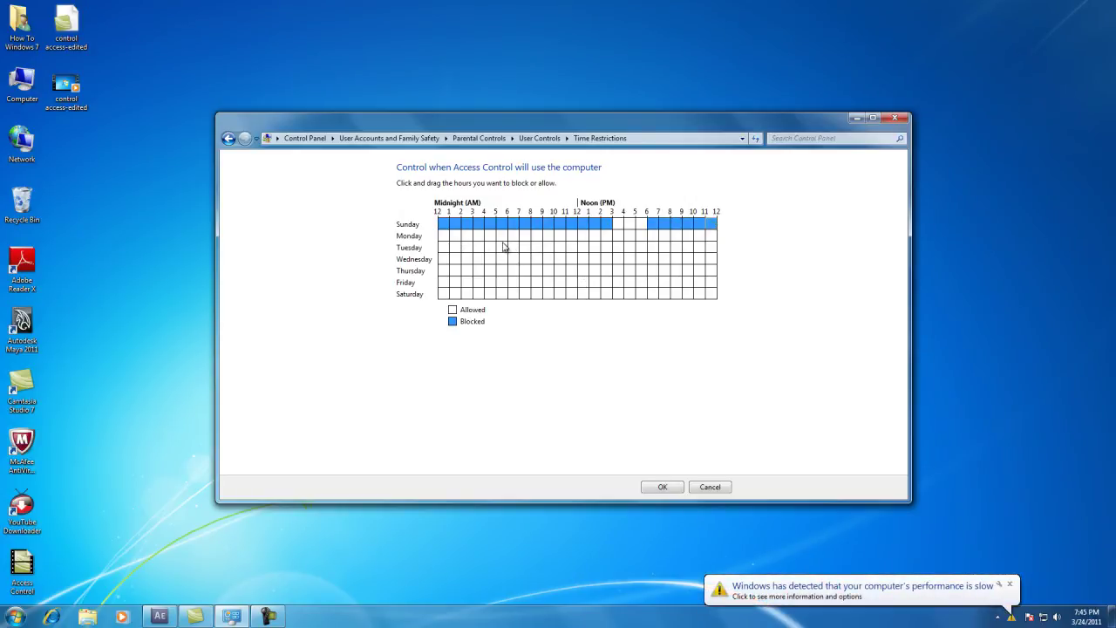
{"action": "left_click", "coordinate": [501, 238]}
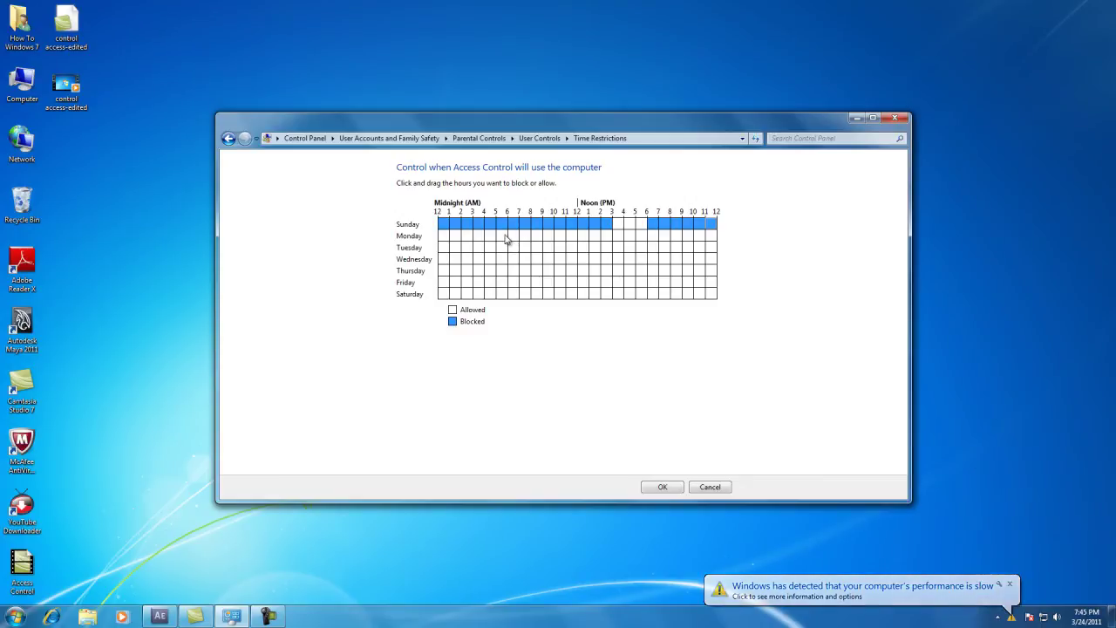
{"action": "left_click_drag", "start_coordinate": [505, 239], "coordinate": [605, 271]}
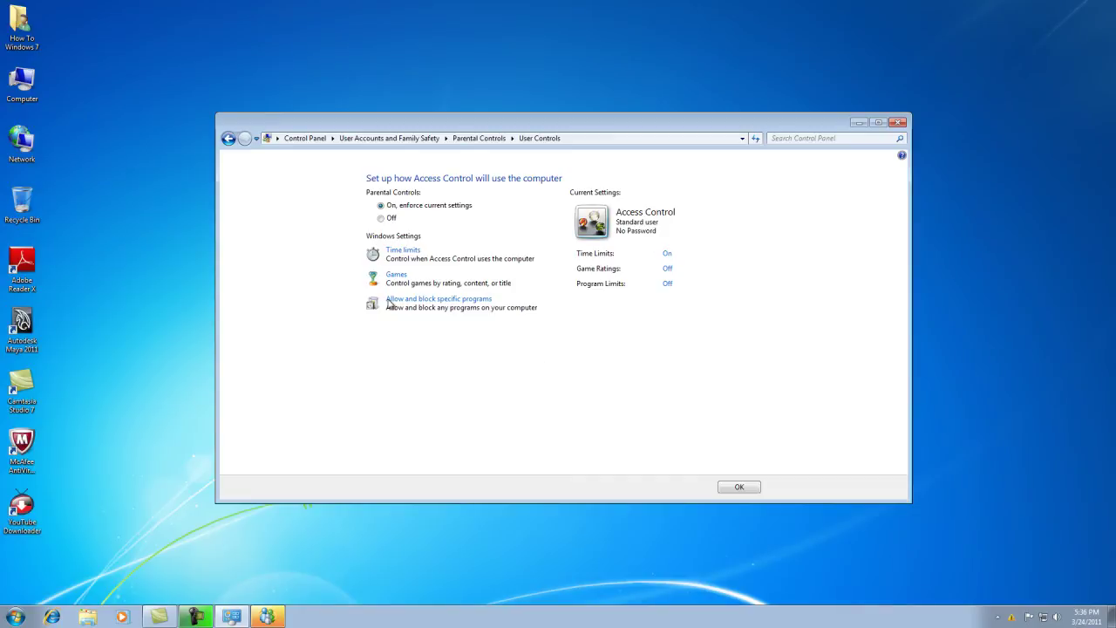
- Open the game controls for Access Control and set the account to be allowed to play games
{"action": "left_click", "coordinate": [587, 261]}
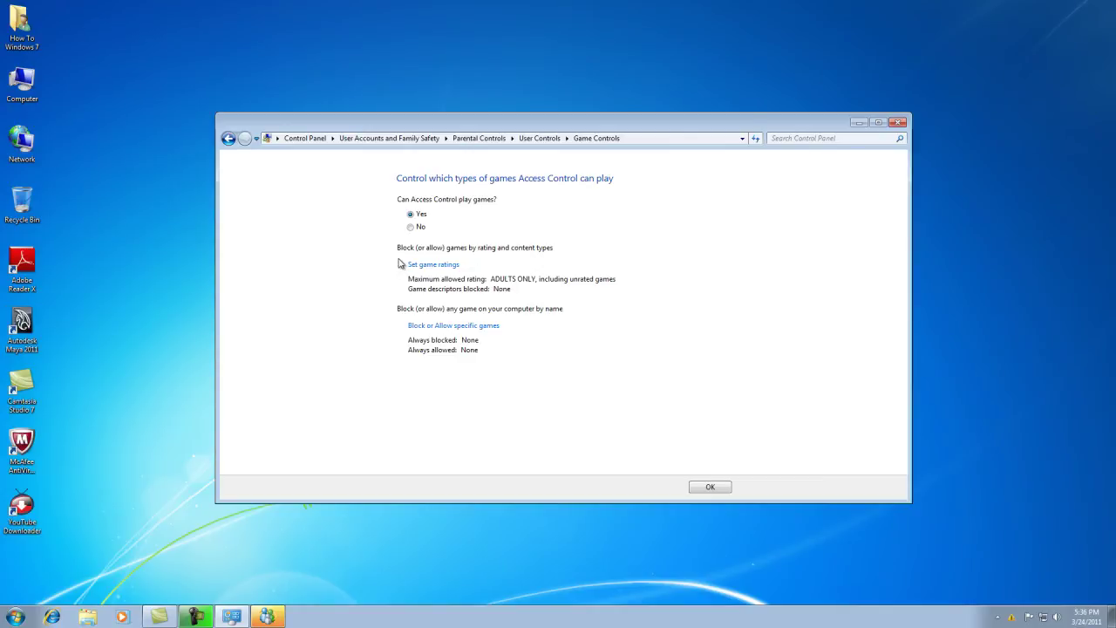
{"action": "left_click", "coordinate": [397, 206]}
{"action": "left_click", "coordinate": [411, 216]}
{"action": "left_click", "coordinate": [411, 228]}
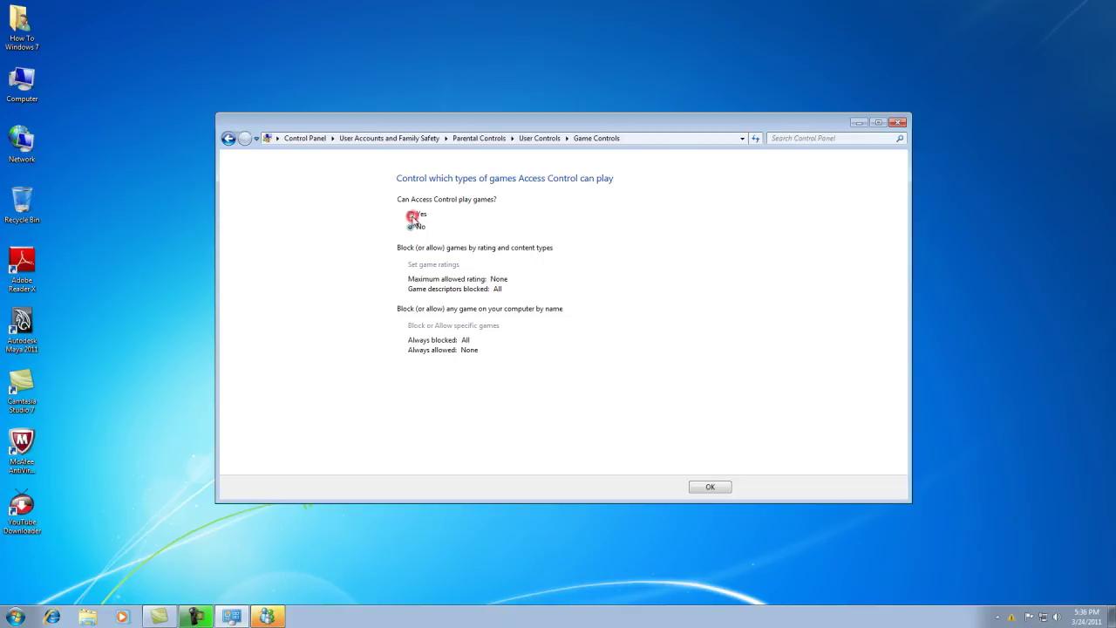
{"action": "left_click", "coordinate": [411, 215]}
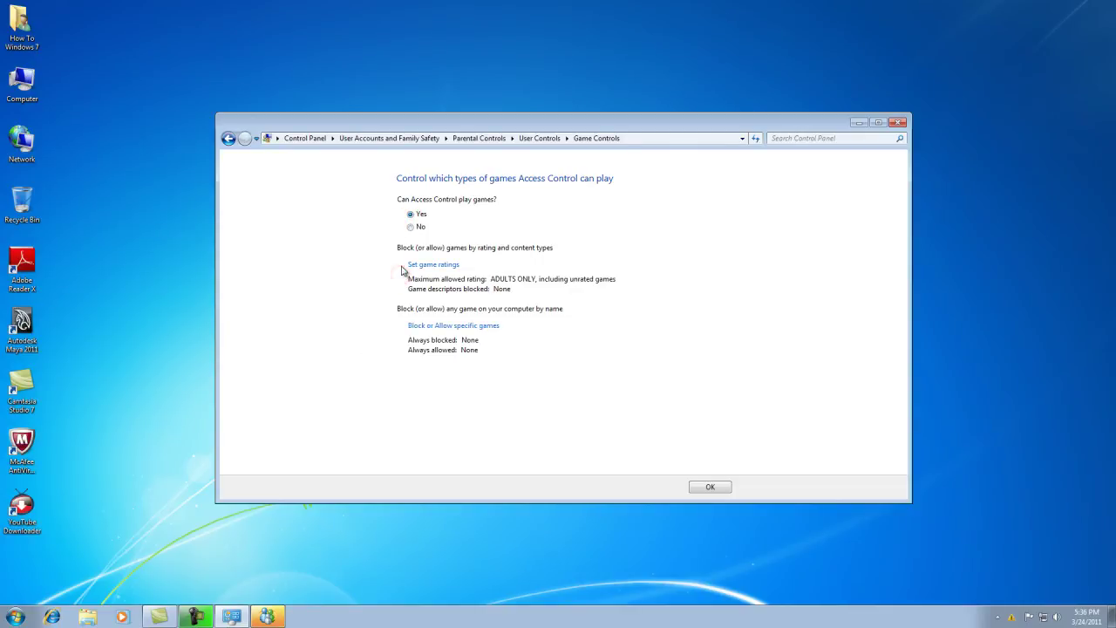
- Open the game ratings for Access Control and set the maximum allowed rating to EARLY CHILDHOOD
{"action": "left_click", "coordinate": [451, 266]}
{"action": "left_click", "coordinate": [434, 265]}
{"action": "scroll", "coordinate": [520, 290], "scroll_direction": "down", "scroll_amount": 2}
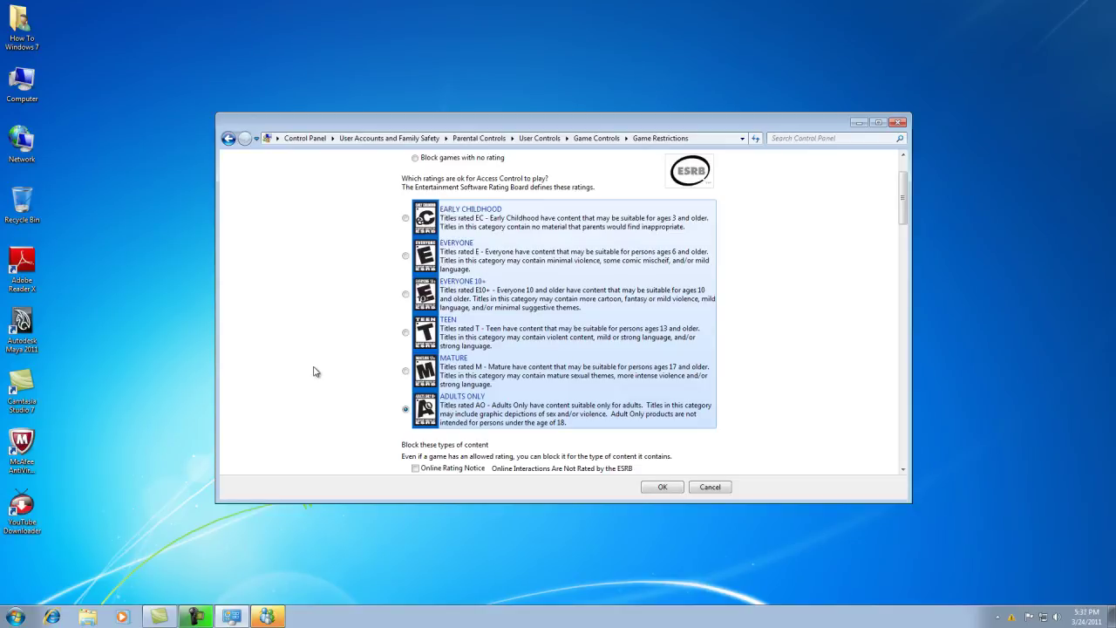
{"action": "scroll", "coordinate": [314, 369], "scroll_direction": "up", "scroll_amount": 1}
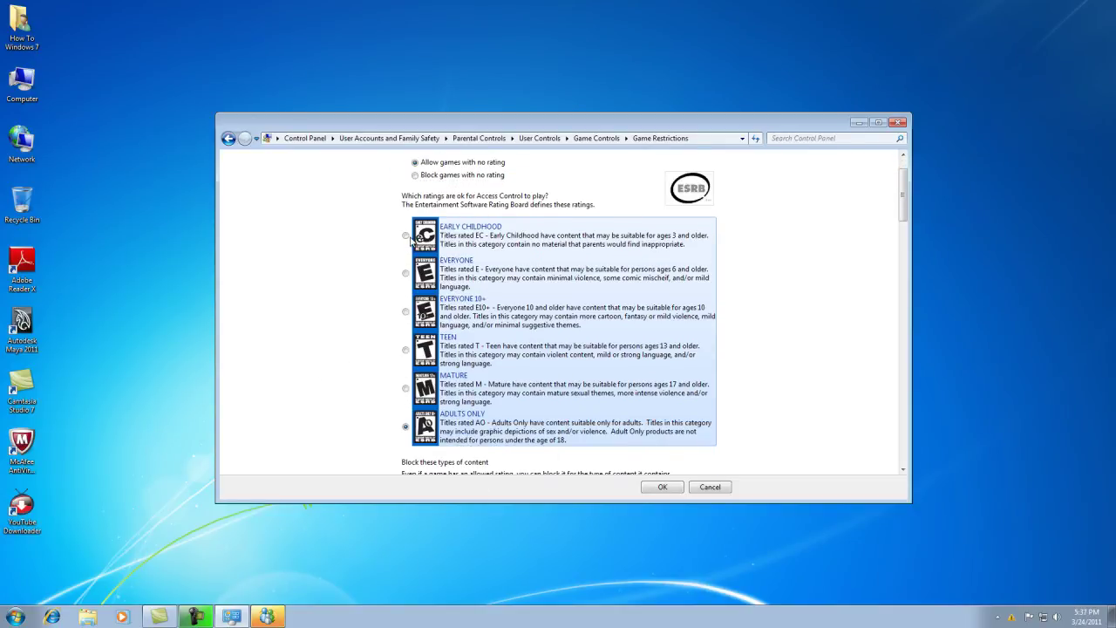
{"action": "left_click", "coordinate": [405, 236]}
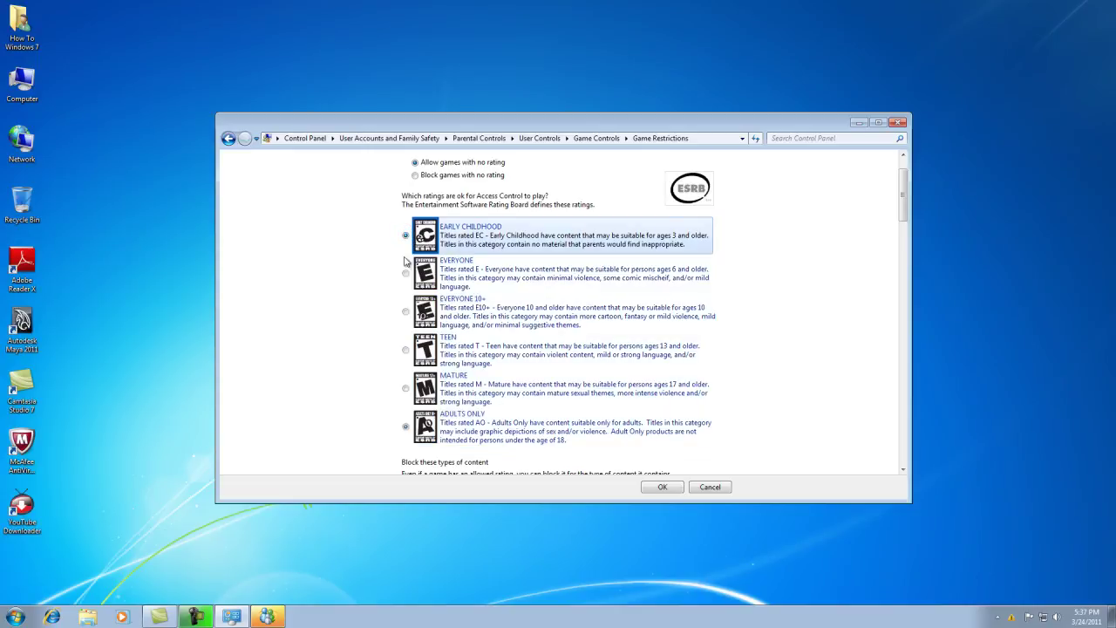
- Try each higher game rating from EVERYONE up to ADULTS ONLY, and go back down to EARLY CHILDHOOD
{"action": "left_click", "coordinate": [405, 273]}
{"action": "left_click", "coordinate": [405, 311]}
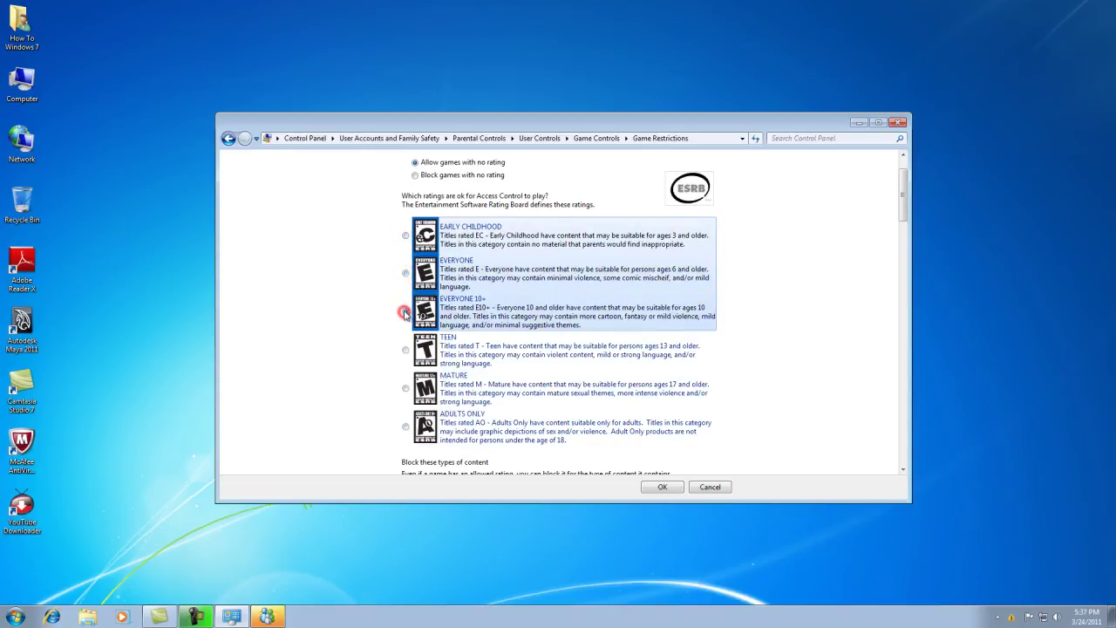
{"action": "left_click", "coordinate": [405, 349]}
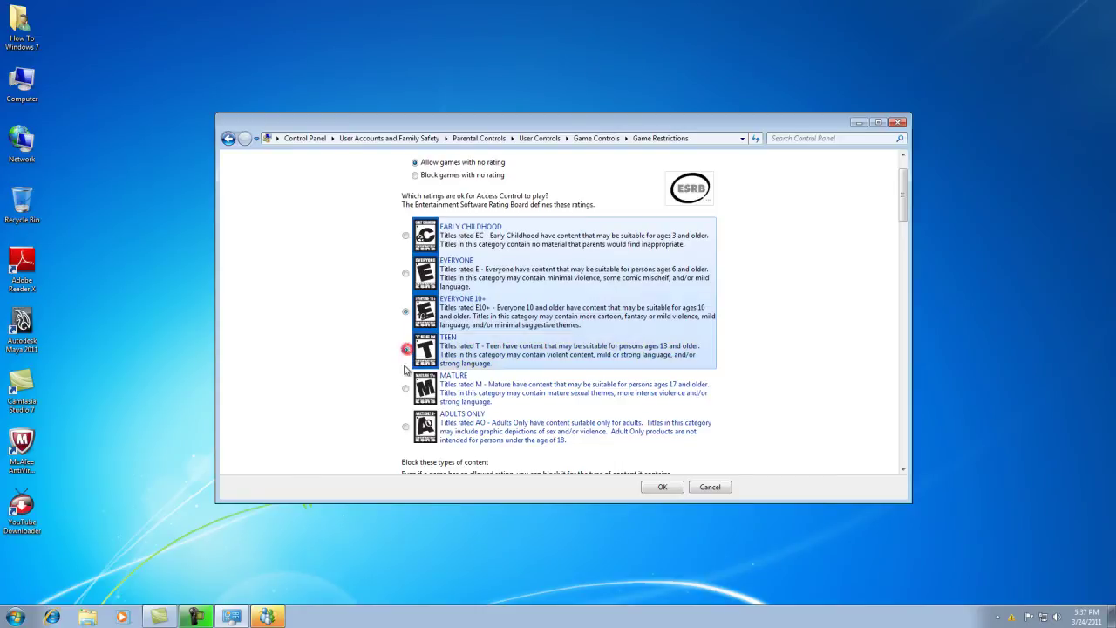
{"action": "left_click", "coordinate": [405, 388]}
{"action": "left_click", "coordinate": [405, 425]}
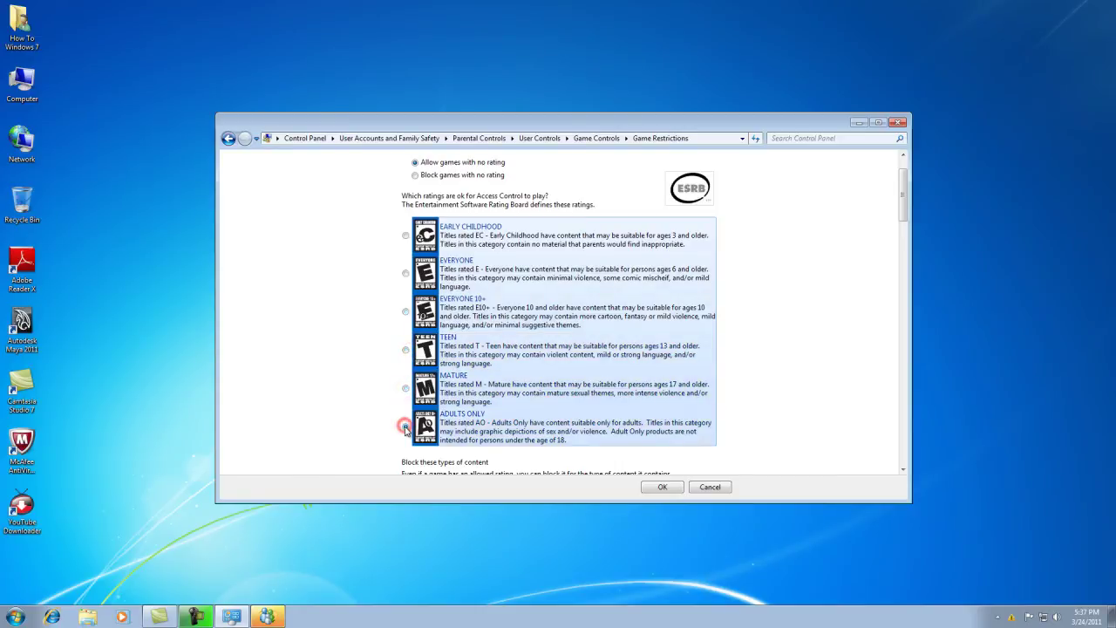
{"action": "left_click", "coordinate": [406, 387]}
{"action": "left_click", "coordinate": [405, 349]}
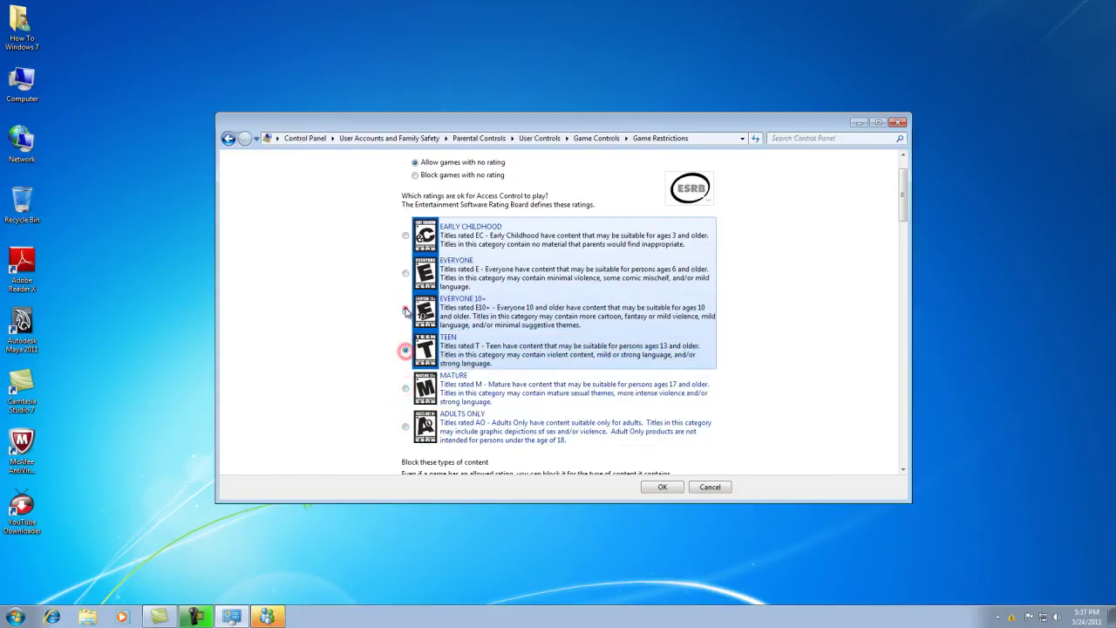
{"action": "left_click", "coordinate": [406, 311]}
{"action": "left_click", "coordinate": [406, 271]}
{"action": "left_click", "coordinate": [405, 235]}
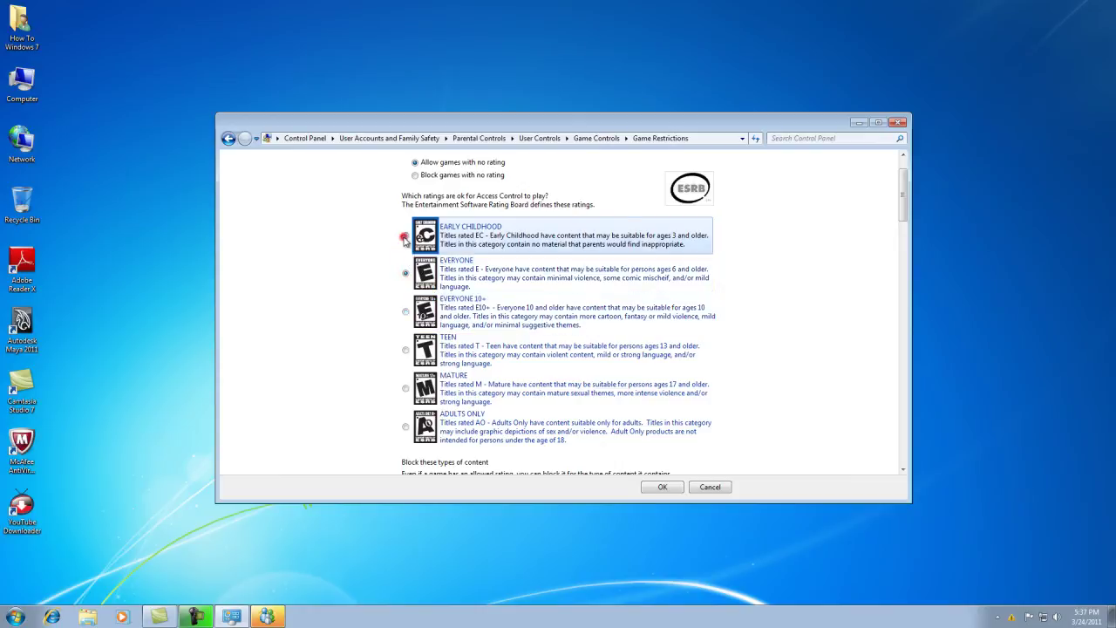
- Examine the full list of content types that can be blocked in games regardless of their rating
{"action": "scroll", "coordinate": [327, 370], "scroll_direction": "down", "scroll_amount": 5}
{"action": "scroll", "coordinate": [339, 365], "scroll_direction": "up", "scroll_amount": 2}
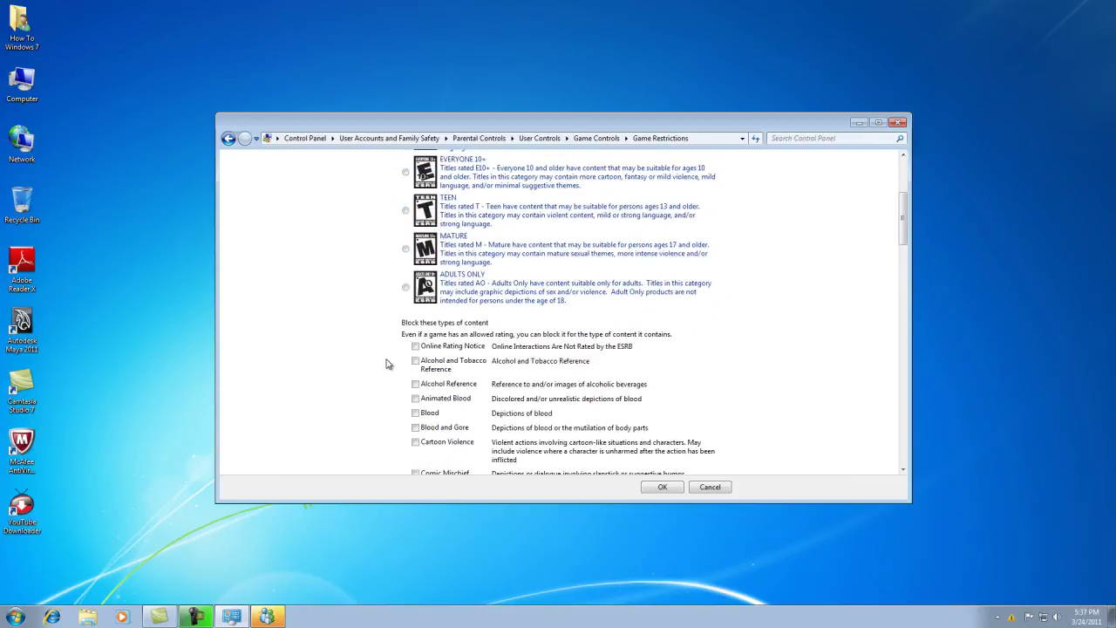
{"action": "scroll", "coordinate": [387, 363], "scroll_direction": "down", "scroll_amount": 1}
{"action": "scroll", "coordinate": [389, 361], "scroll_direction": "down", "scroll_amount": 2}
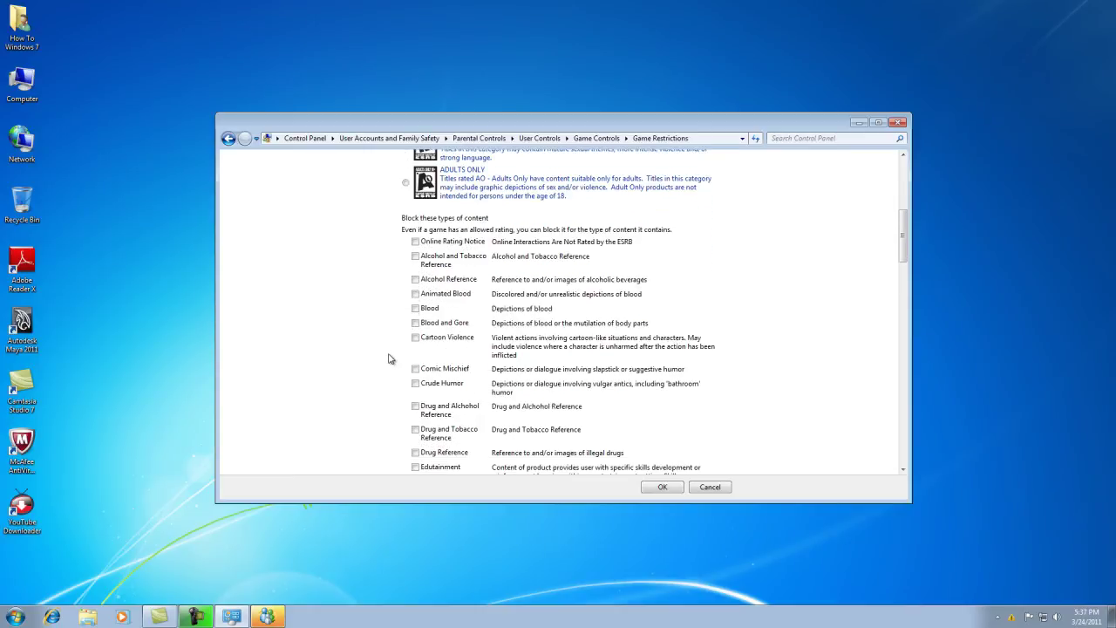
{"action": "scroll", "coordinate": [389, 359], "scroll_direction": "down", "scroll_amount": 3}
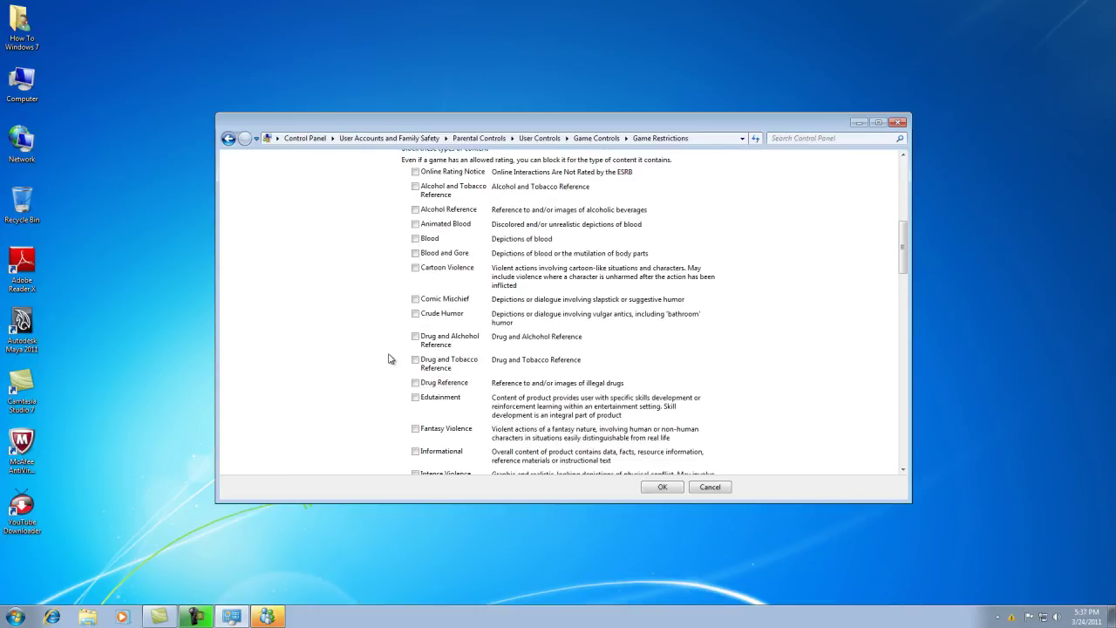
{"action": "scroll", "coordinate": [388, 359], "scroll_direction": "down", "scroll_amount": 4}
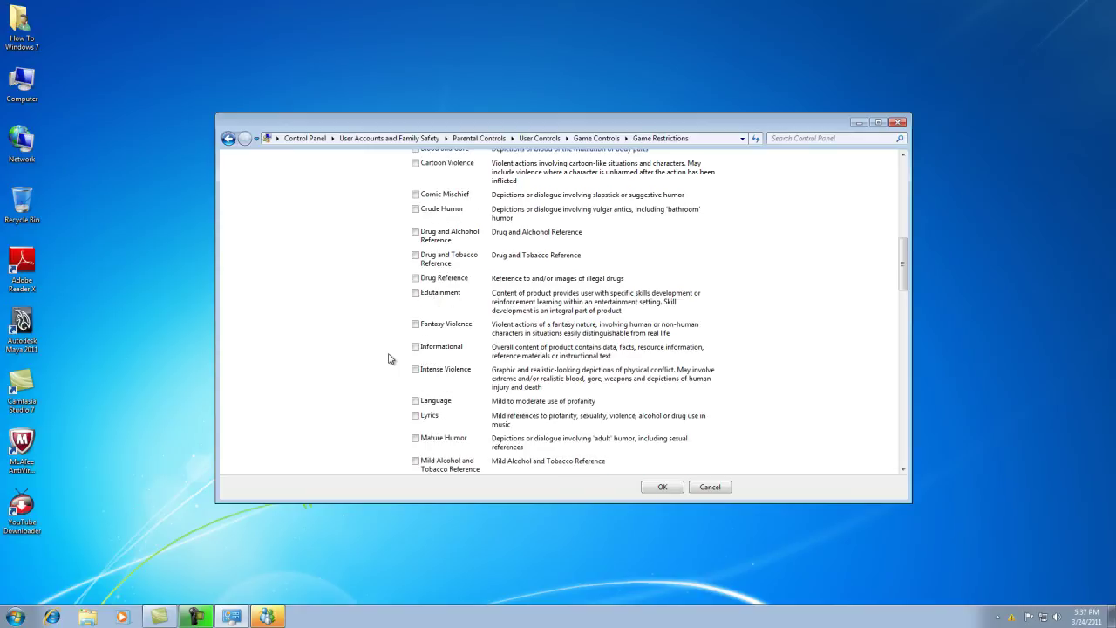
{"action": "scroll", "coordinate": [389, 359], "scroll_direction": "down", "scroll_amount": 5}
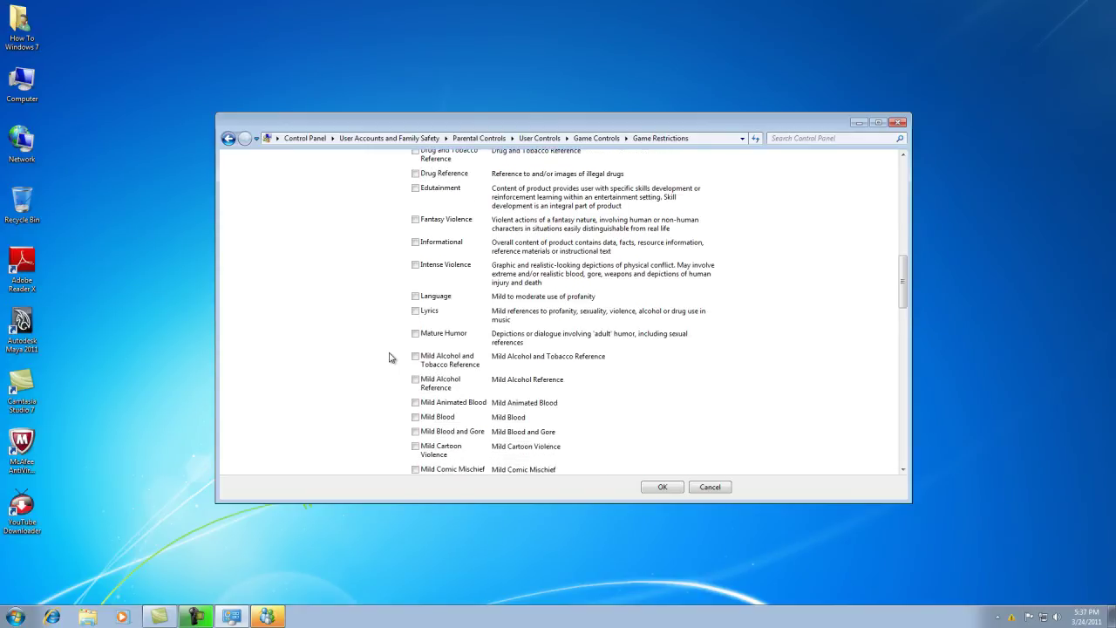
{"action": "scroll", "coordinate": [390, 350], "scroll_direction": "down", "scroll_amount": 10}
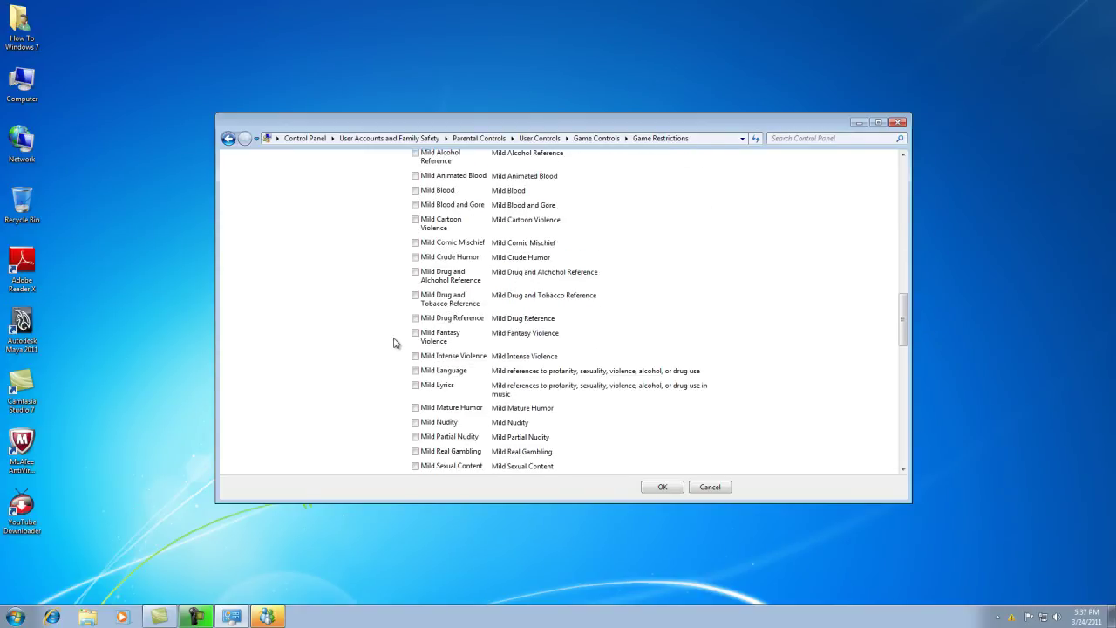
{"action": "scroll", "coordinate": [393, 343], "scroll_direction": "down", "scroll_amount": 10}
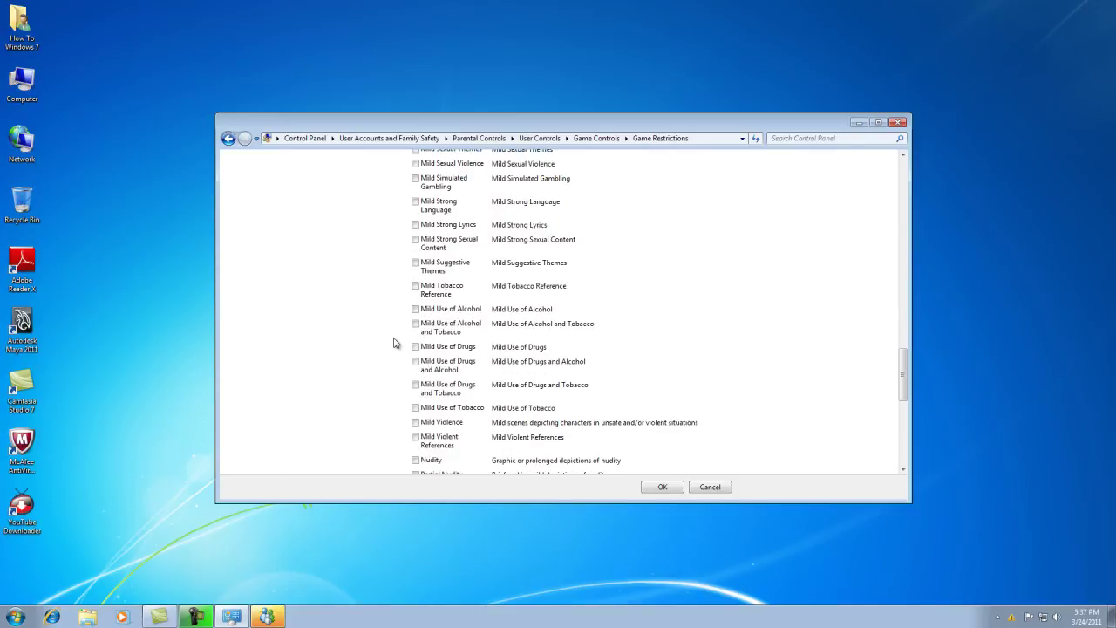
{"action": "scroll", "coordinate": [393, 342], "scroll_direction": "down", "scroll_amount": 6}
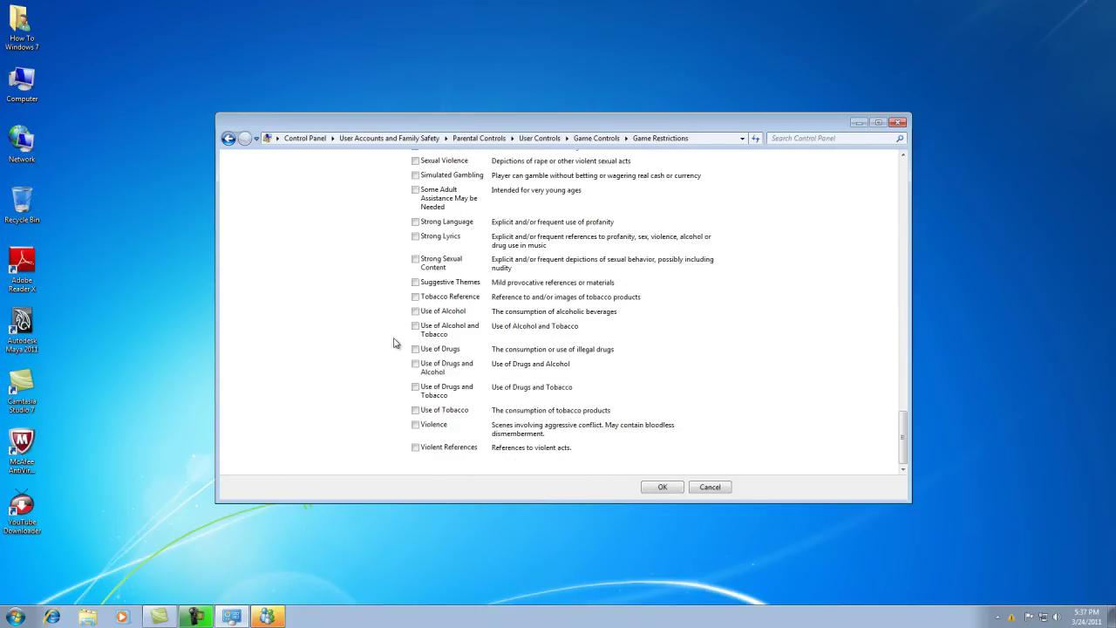
{"action": "scroll", "coordinate": [393, 343], "scroll_direction": "up", "scroll_amount": 6}
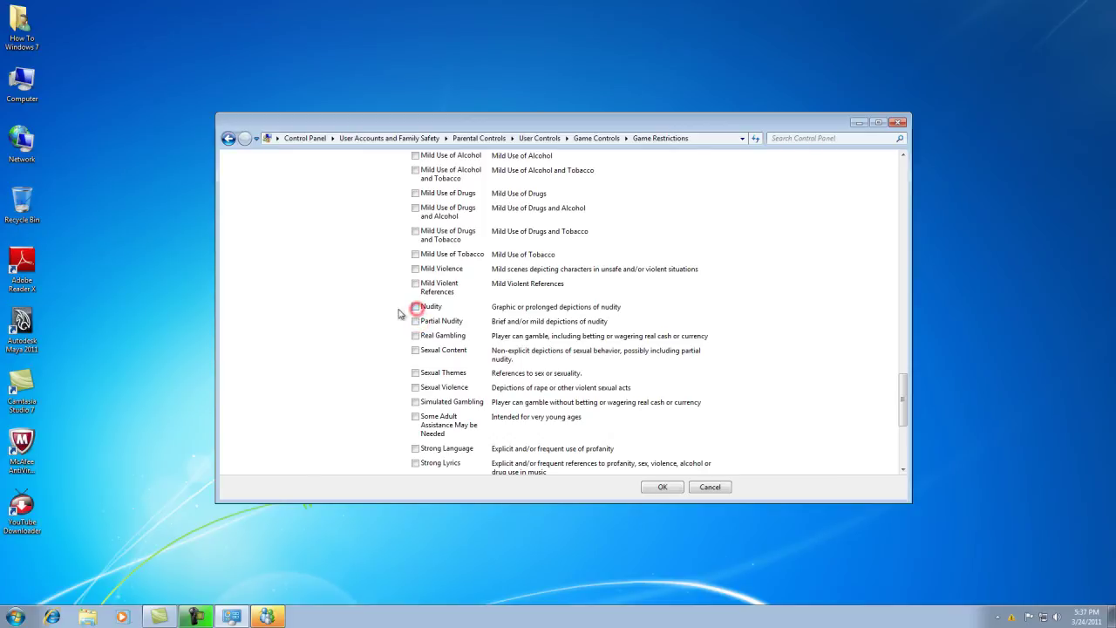
{"action": "scroll", "coordinate": [381, 314], "scroll_direction": "up", "scroll_amount": 16}
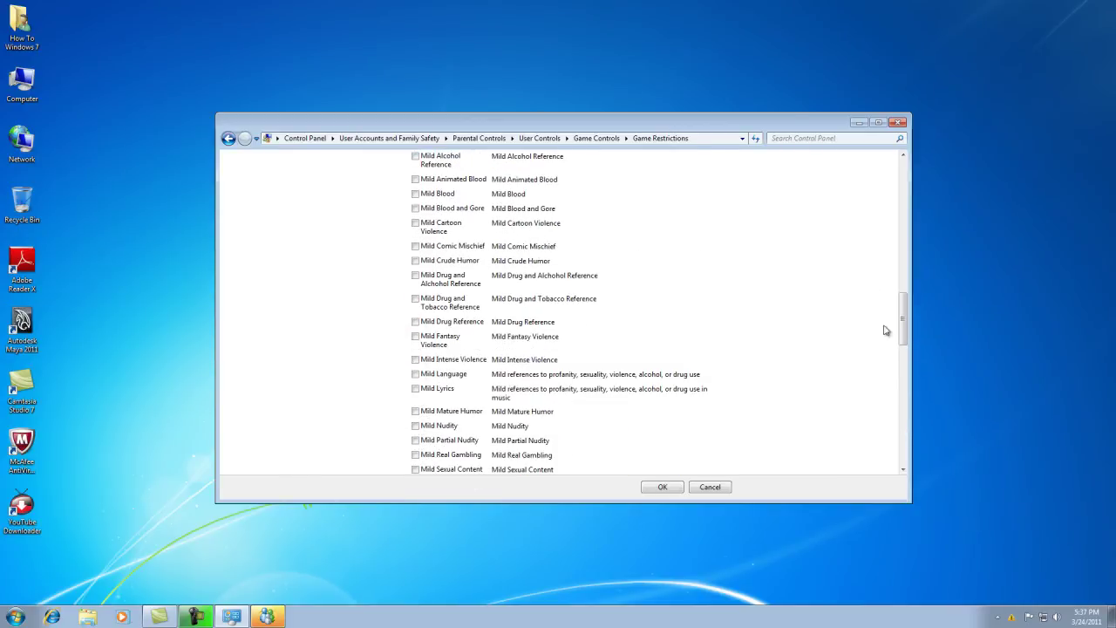
{"action": "left_click_drag", "start_coordinate": [901, 320], "coordinate": [879, 192]}
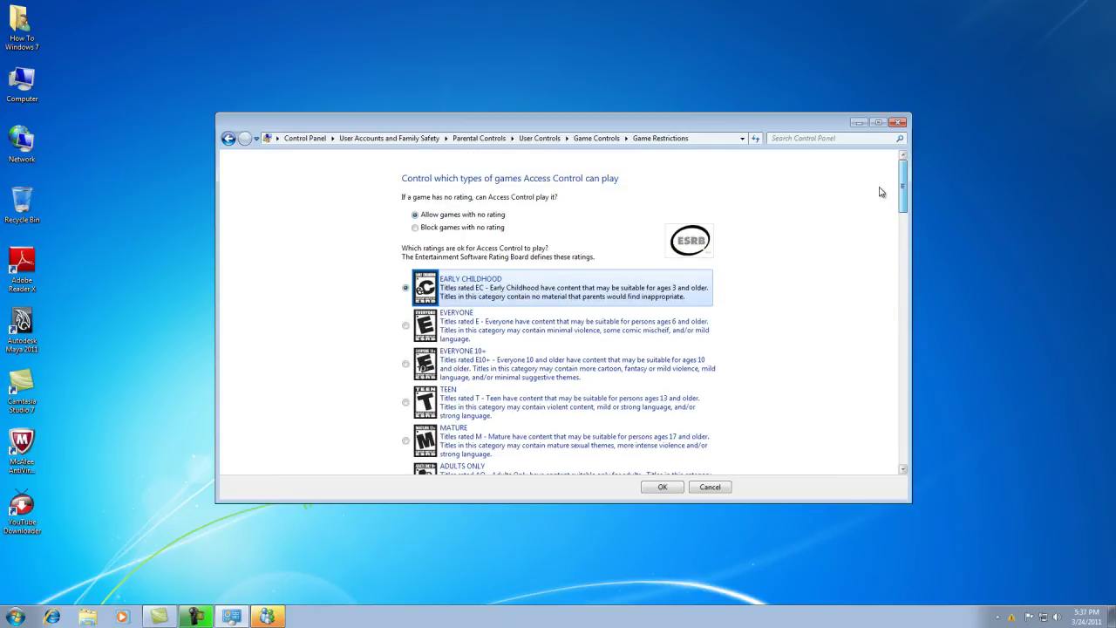
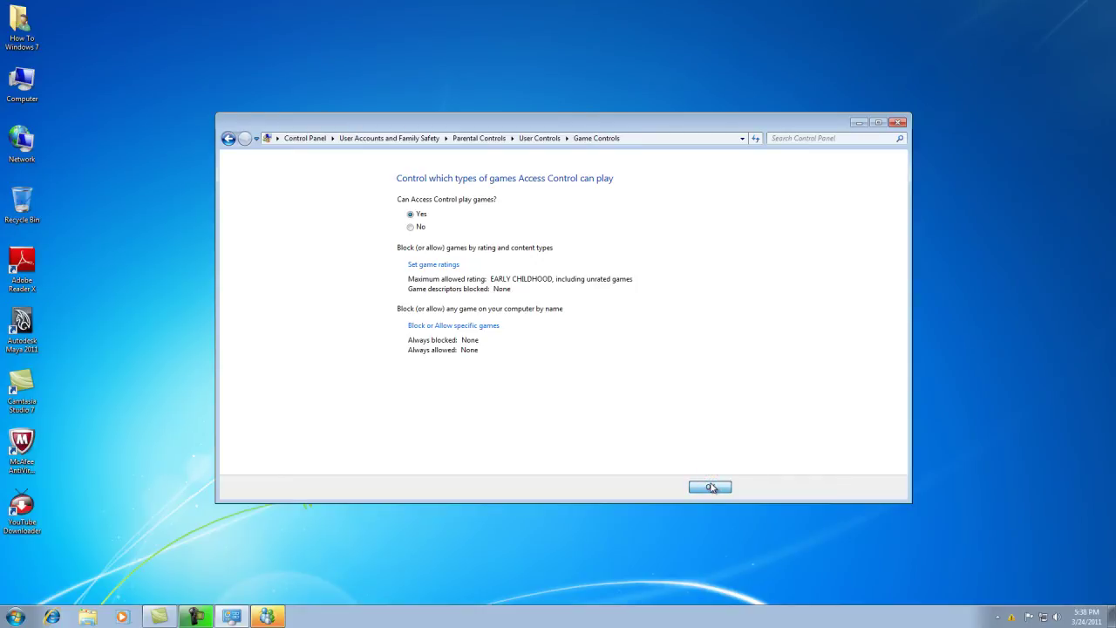
- Accept the game controls and restrict Access Control to using only the programs that are allowed
{"action": "left_click", "coordinate": [711, 486]}
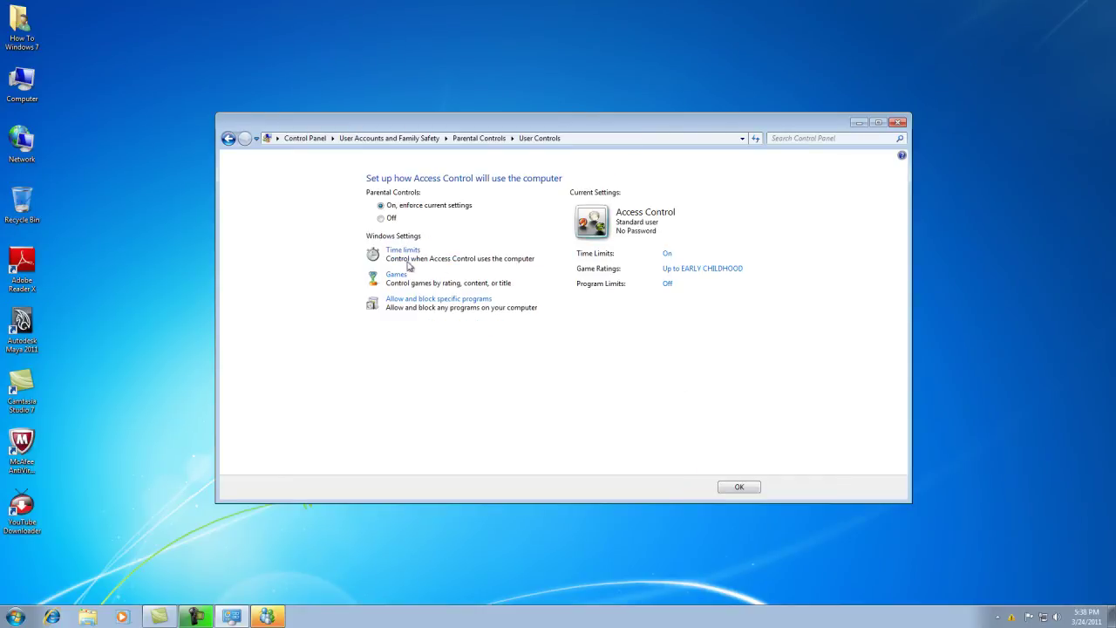
{"action": "left_click", "coordinate": [391, 319]}
{"action": "left_click", "coordinate": [437, 300]}
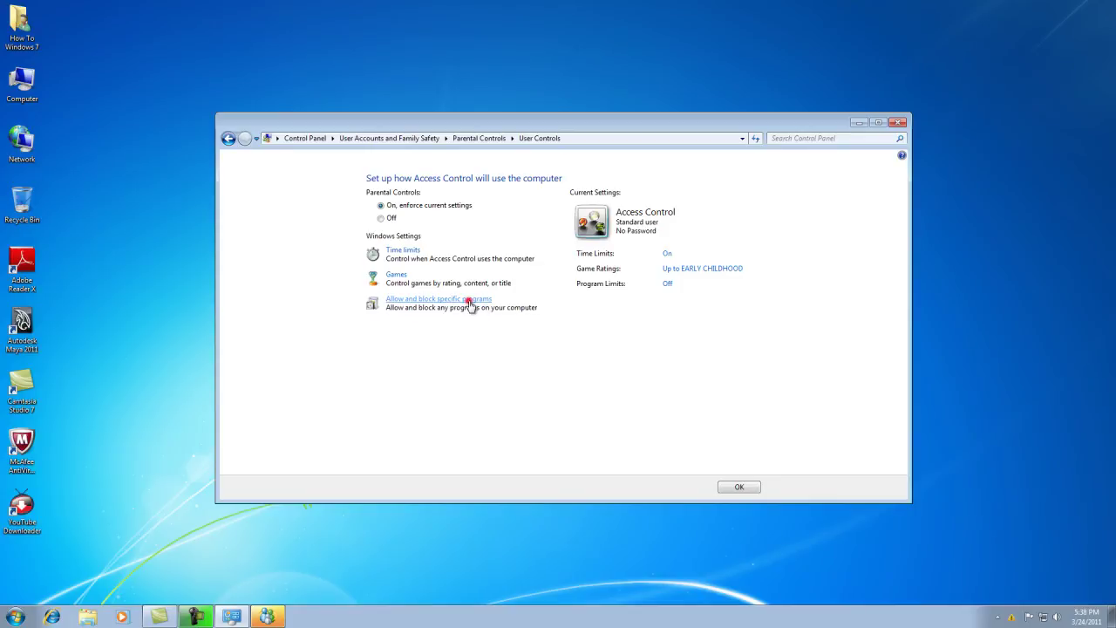
{"action": "left_click", "coordinate": [469, 300]}
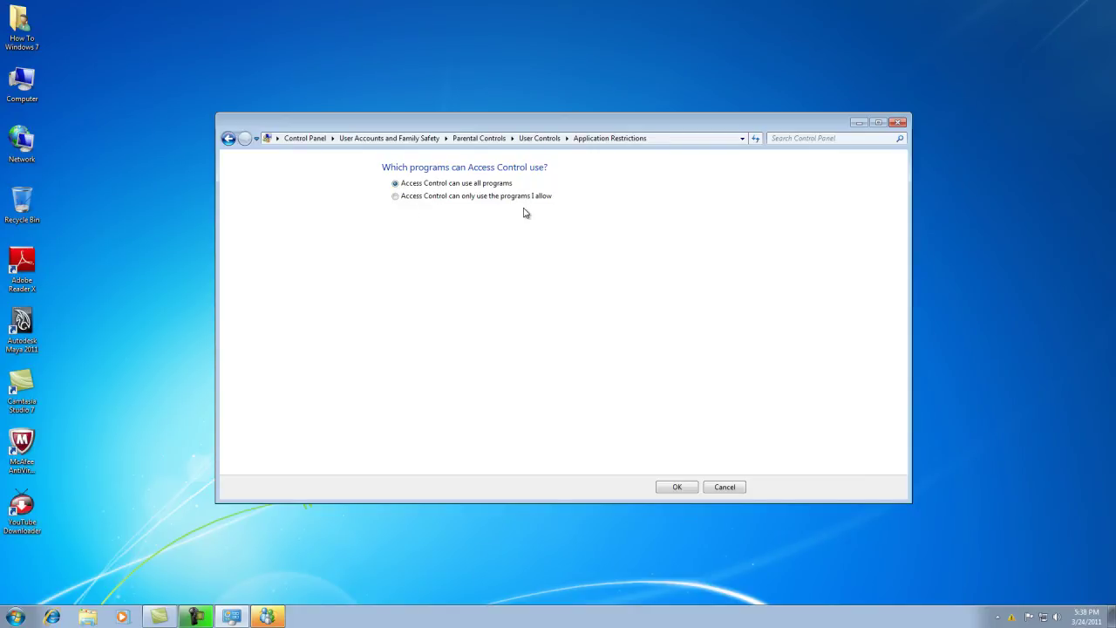
{"action": "left_click", "coordinate": [395, 199]}
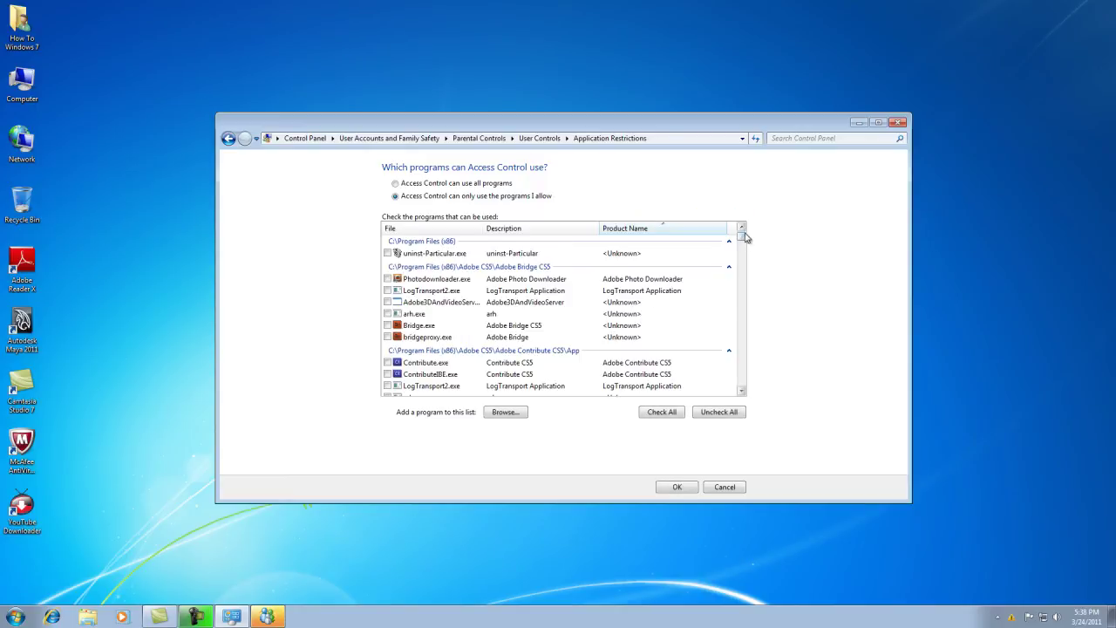
- Allow Dreamweaver.exe from the Adobe Dreamweaver CS5 folder in the list of usable programs
{"action": "left_click_drag", "start_coordinate": [742, 238], "coordinate": [741, 266]}
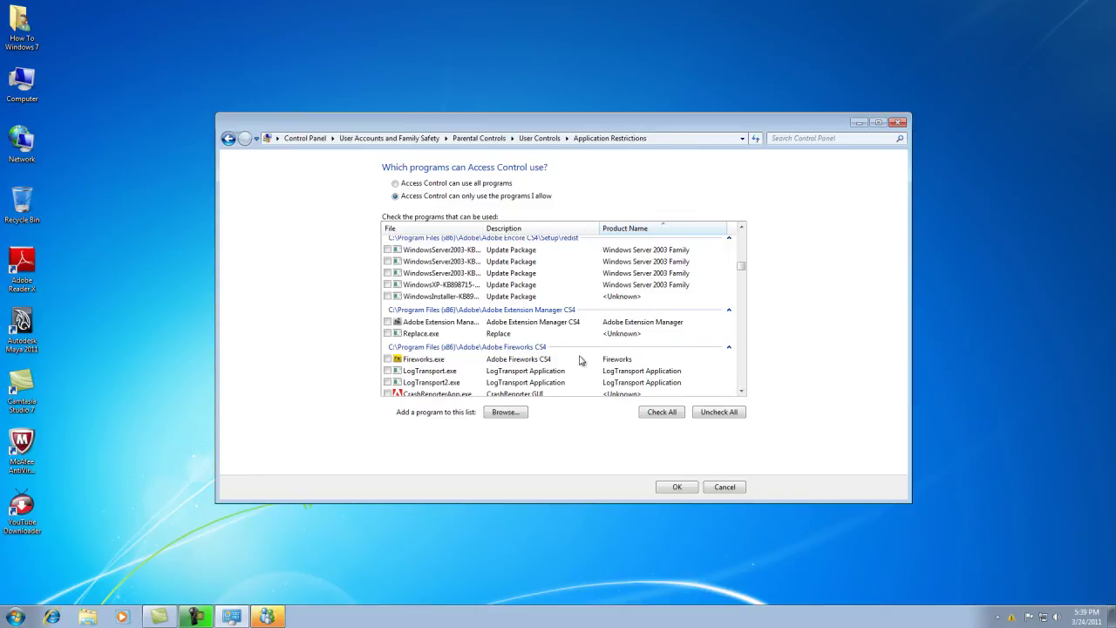
{"action": "left_click_drag", "start_coordinate": [741, 266], "coordinate": [739, 232]}
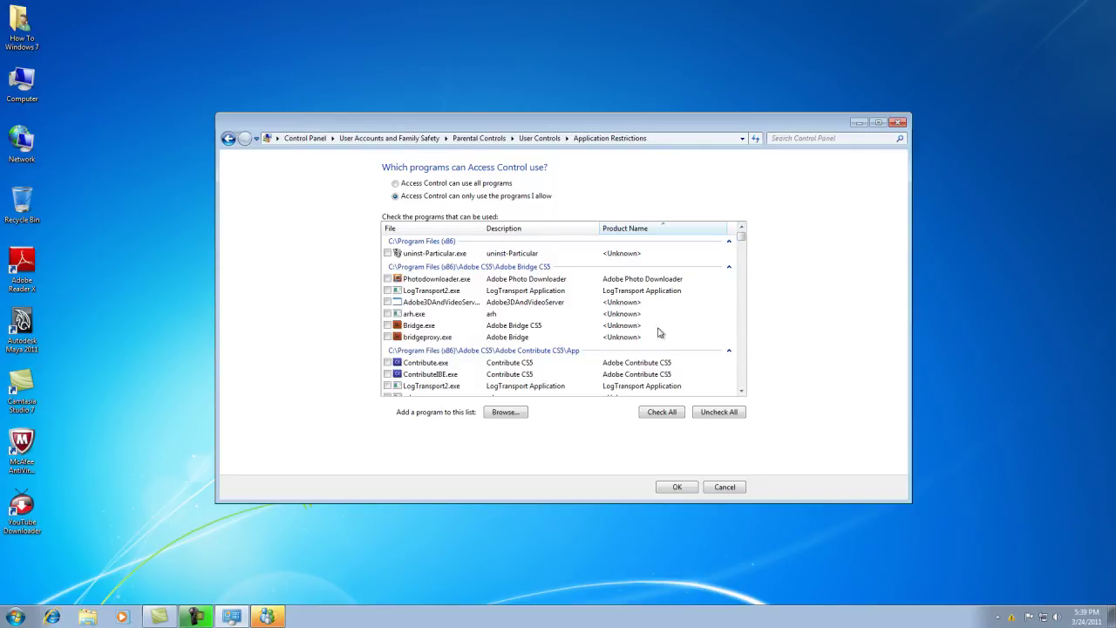
{"action": "left_click_drag", "start_coordinate": [740, 392], "coordinate": [741, 393]}
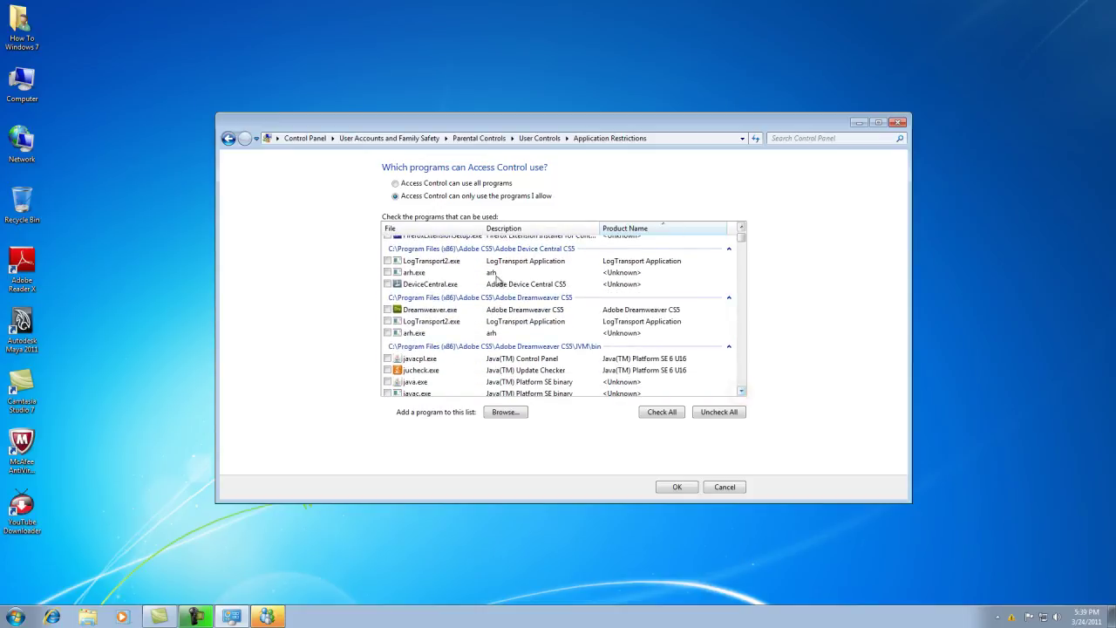
{"action": "left_click", "coordinate": [387, 310]}
{"action": "left_click", "coordinate": [400, 415]}
{"action": "left_click", "coordinate": [494, 413]}
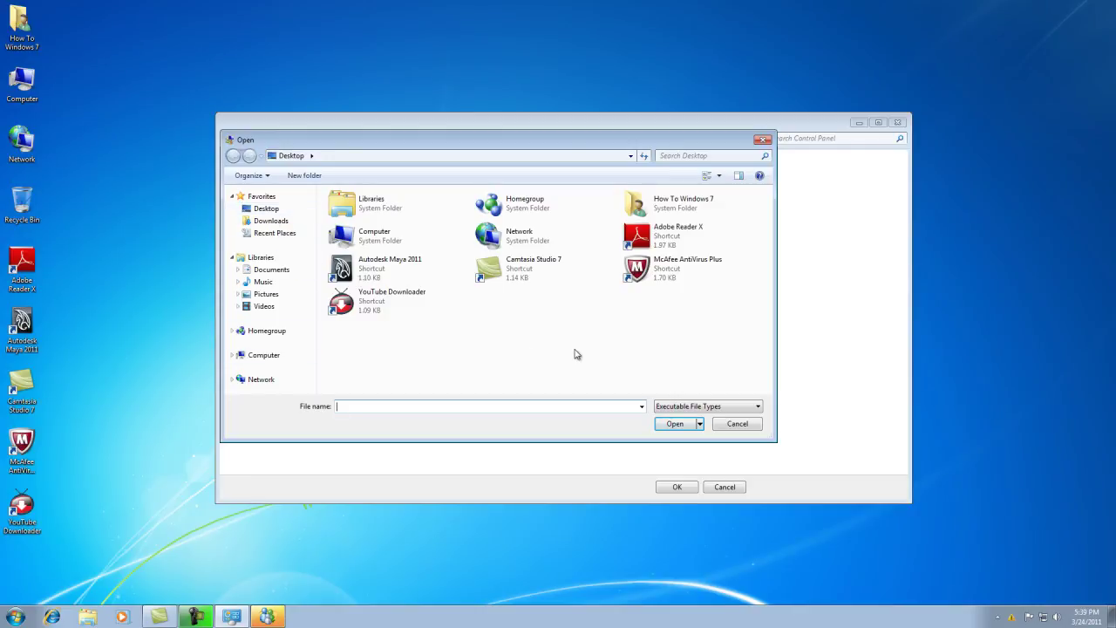
{"action": "left_click", "coordinate": [740, 423]}
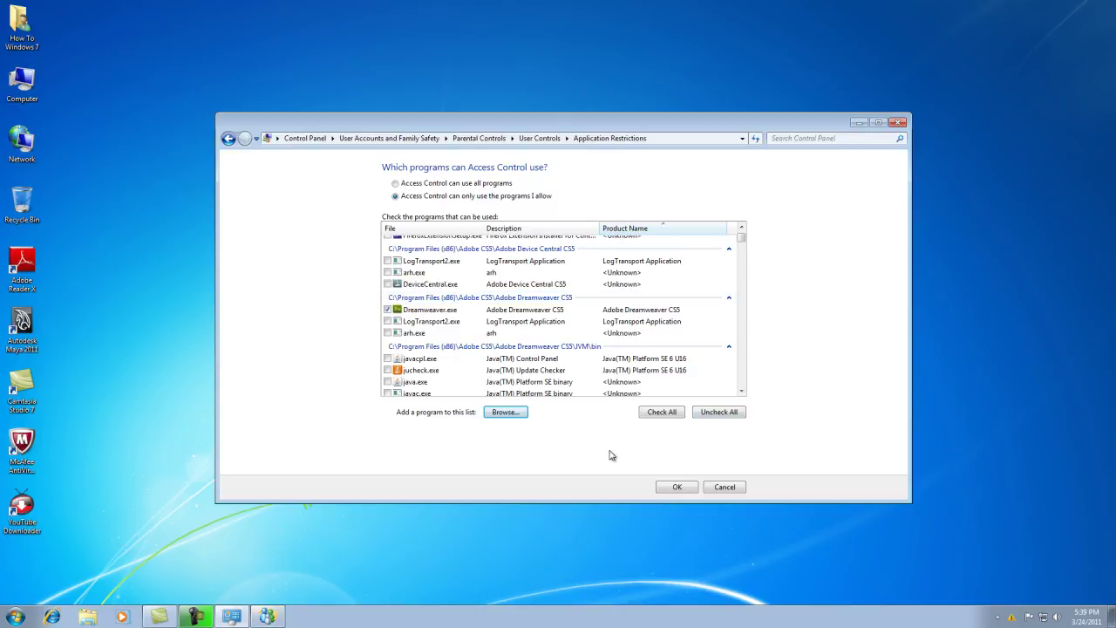
- Save the program restrictions and apply the parental controls for Access Control
{"action": "left_click", "coordinate": [676, 489]}
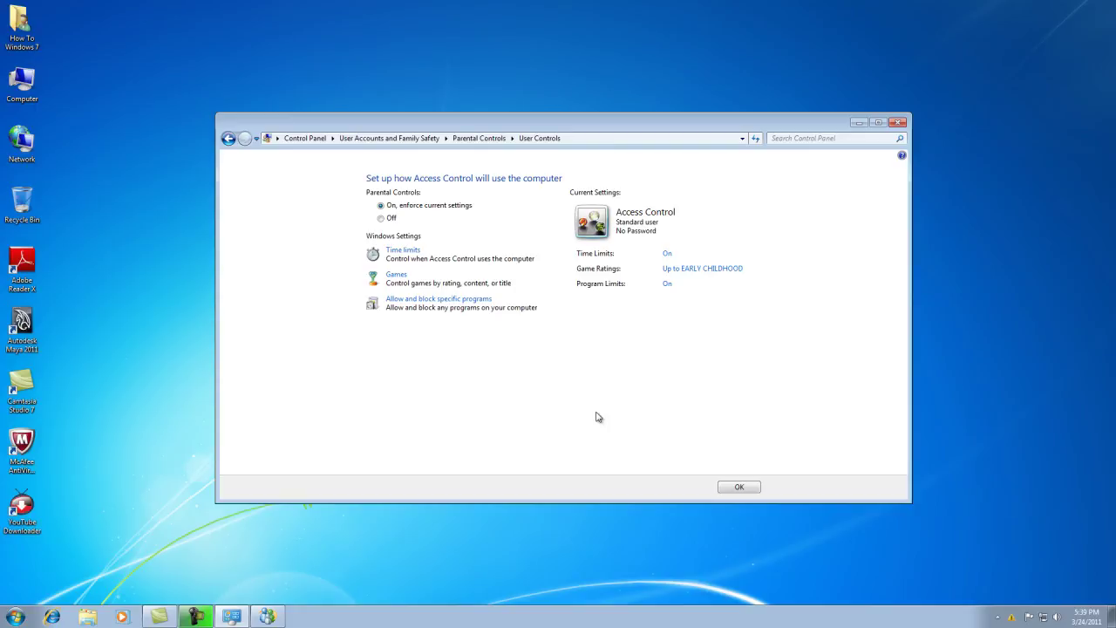
{"action": "left_click", "coordinate": [744, 487]}
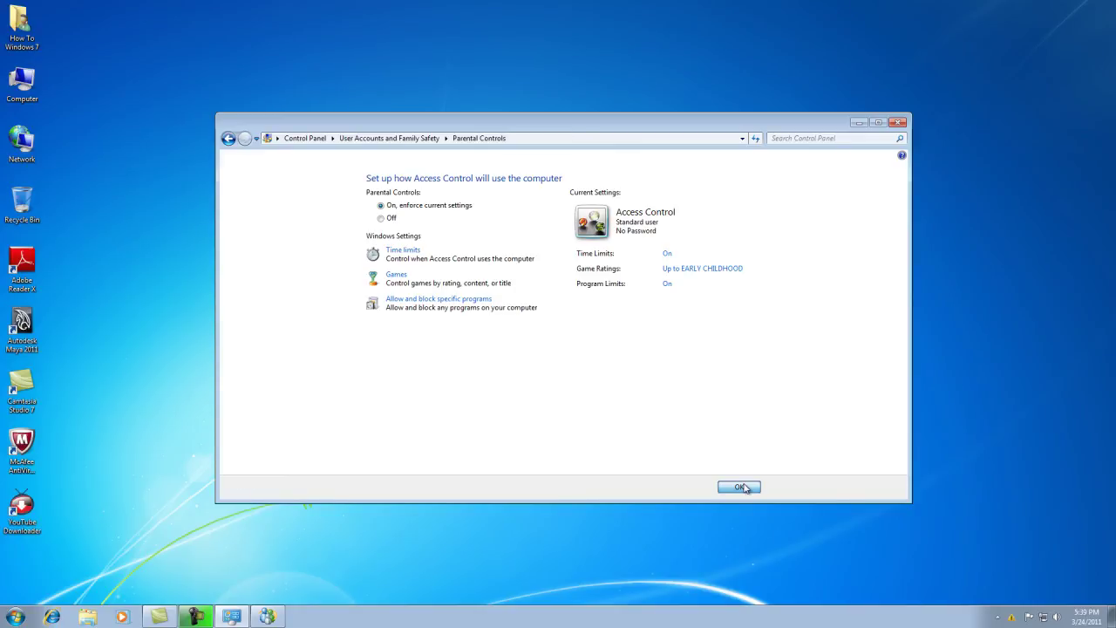
{"action": "left_click", "coordinate": [623, 334]}
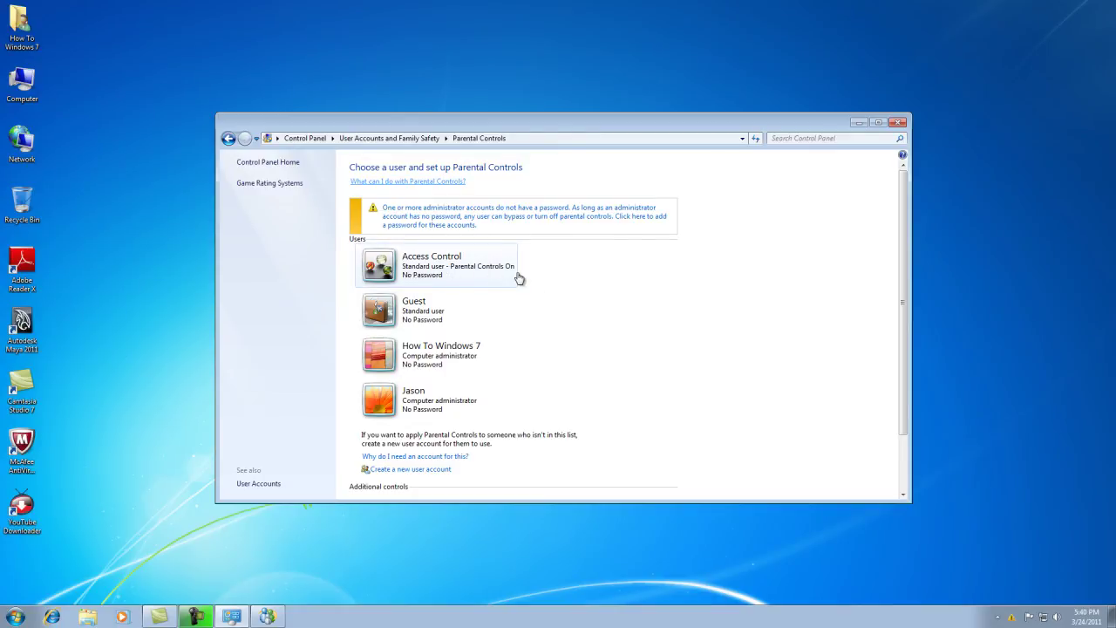
{"action": "scroll", "coordinate": [659, 401], "scroll_direction": "down", "scroll_amount": 3}
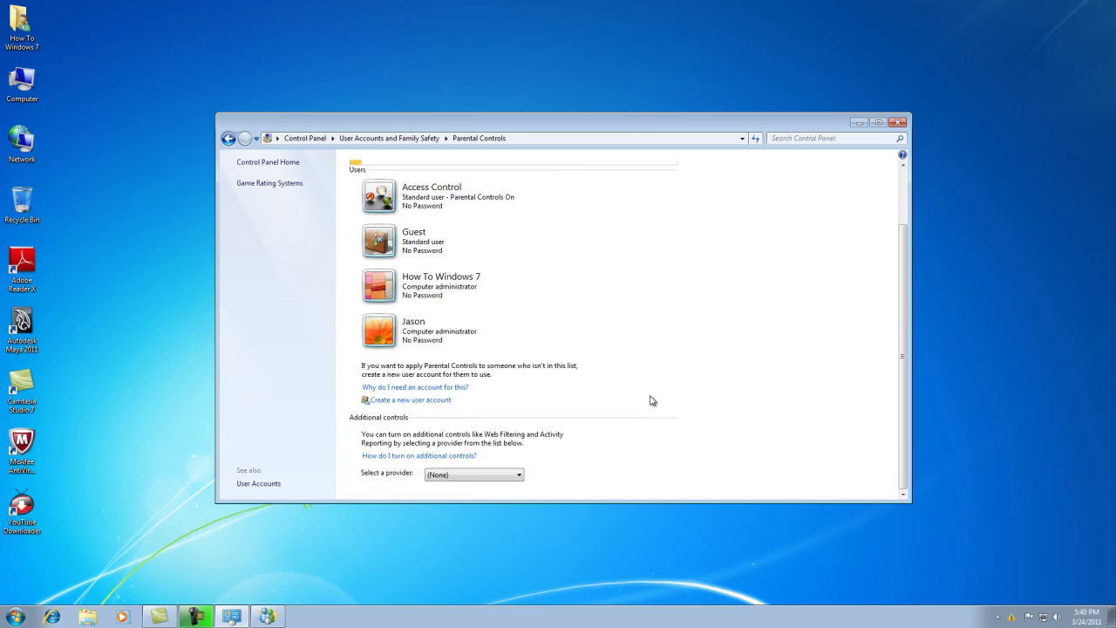
{"action": "scroll", "coordinate": [649, 398], "scroll_direction": "up", "scroll_amount": 3}
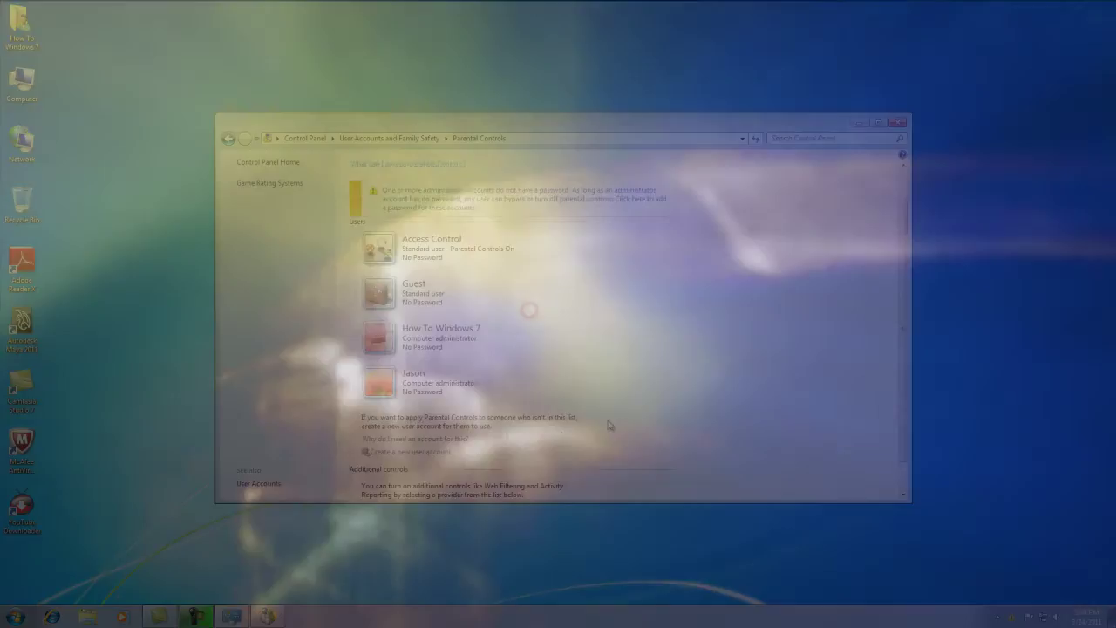